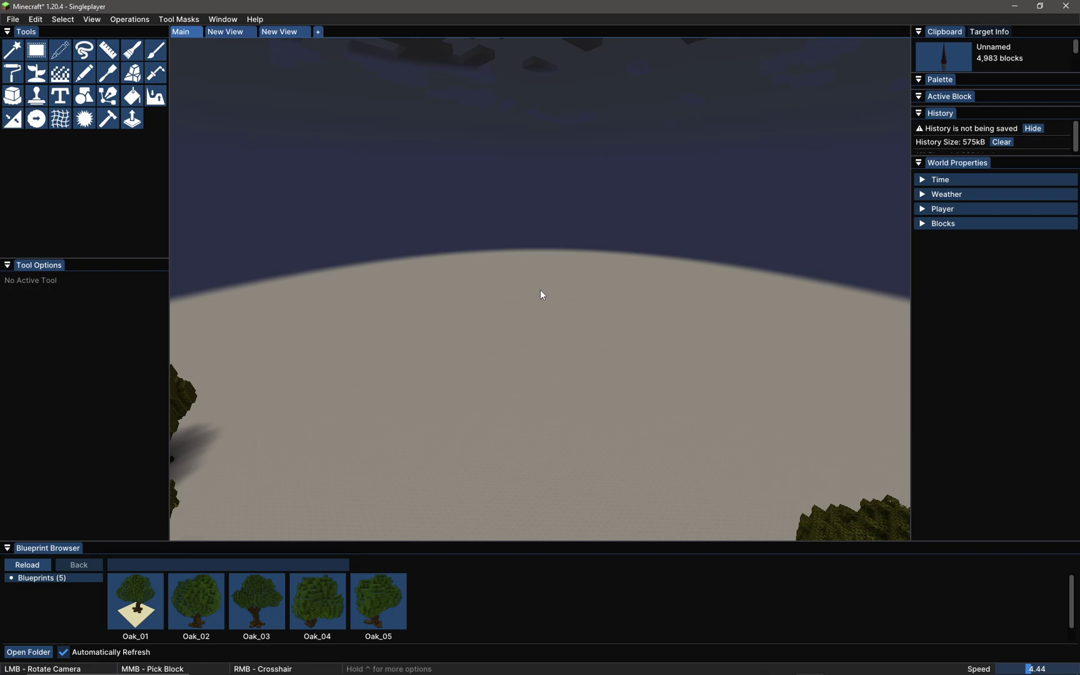
Paste the copied tower section onto the open sand plain and place it.
right_click(540, 289)
key("w")
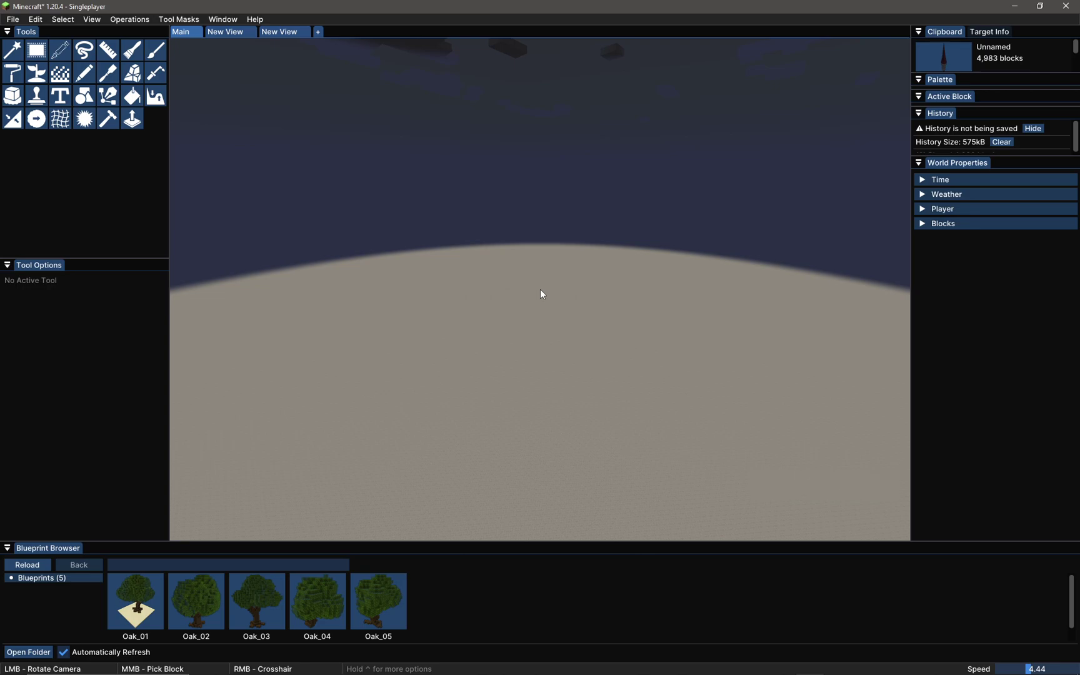
key("ctrl+v")
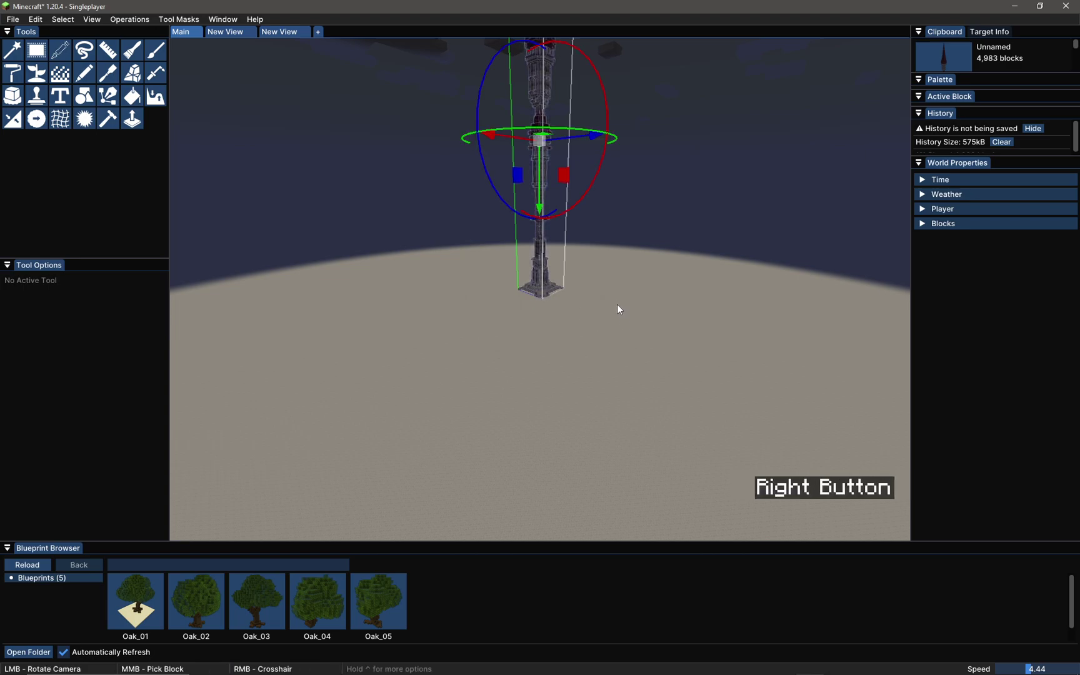
key("Return")
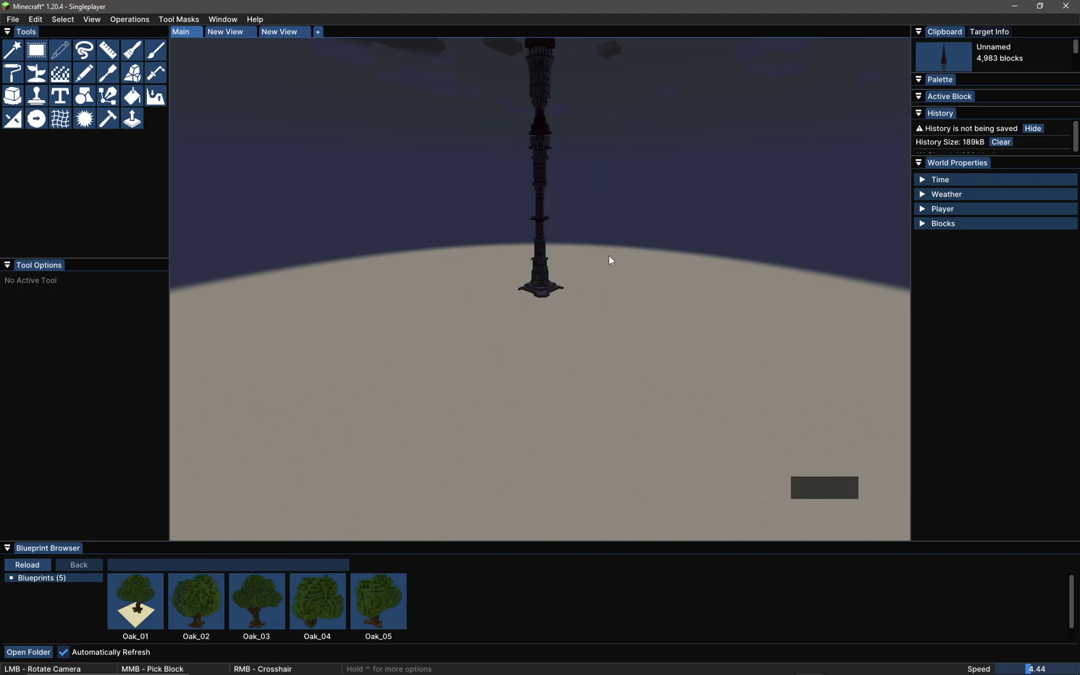
Paste a second copy of the tower section near the first one and flip it to mirror it.
right_click(610, 258)
key("w")
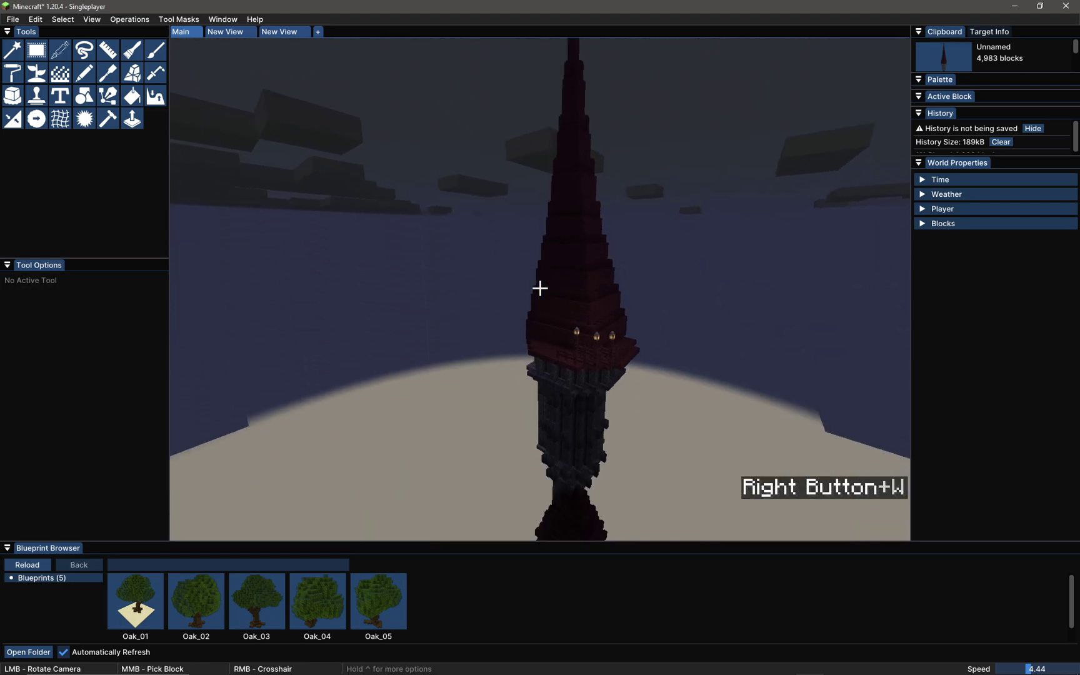
key("s")
key("d")
key("w")
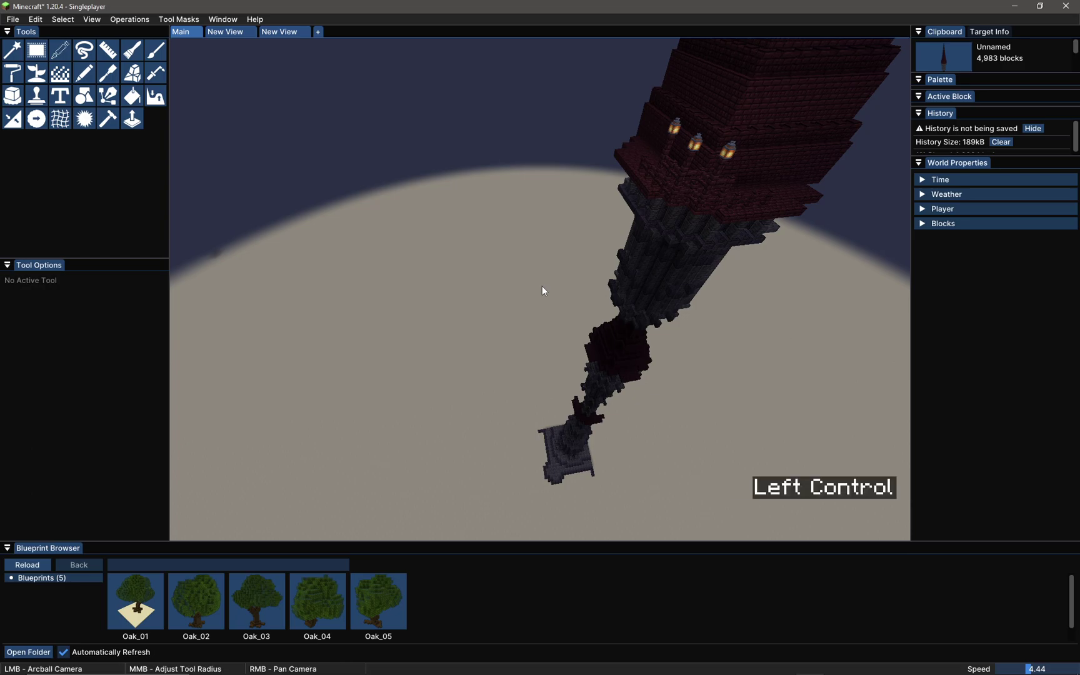
key("ctrl+v")
right_click(584, 286)
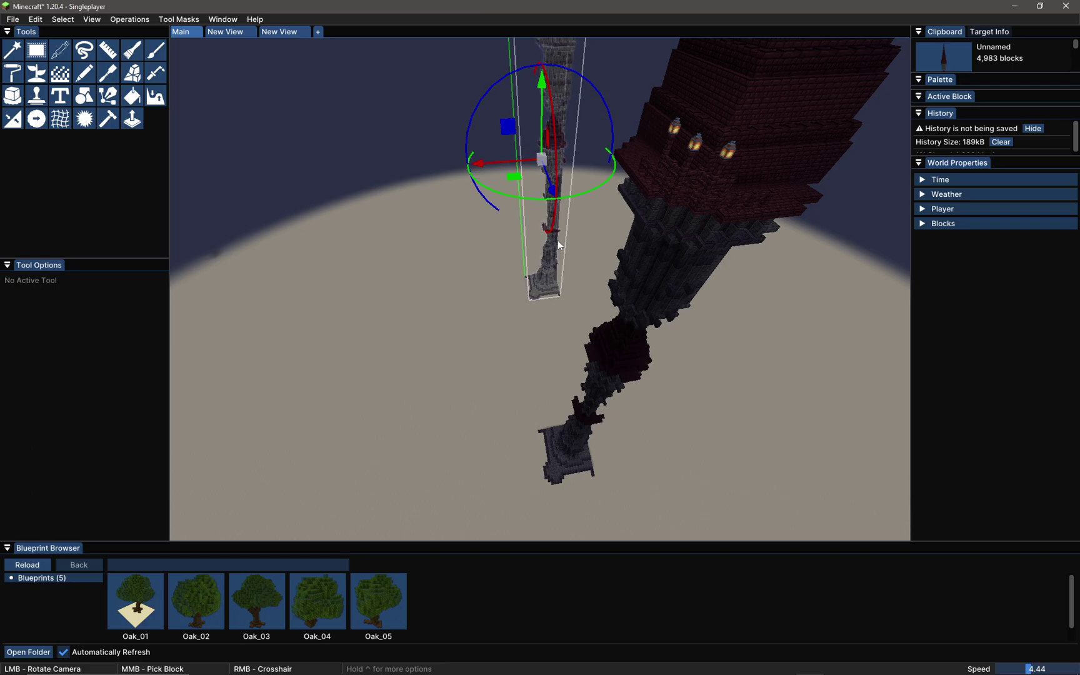
key("ctrl+f")
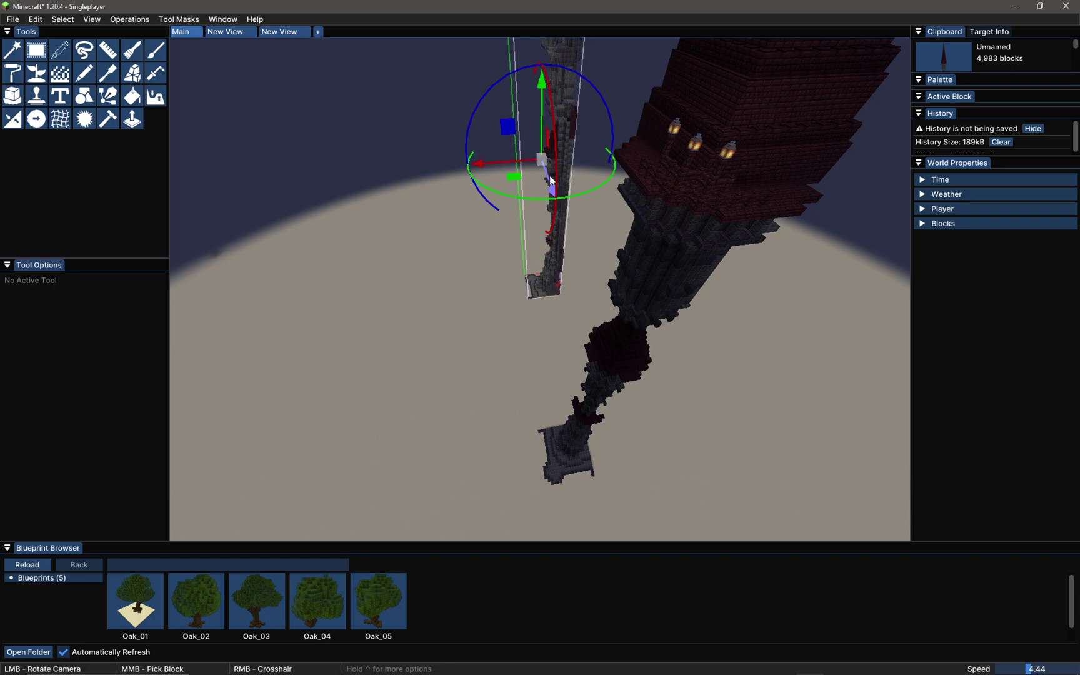
Move the flipped copy up against the side of the placed tower section to line up the two halves.
left_click(554, 185)
left_click_drag(554, 196, 630, 414)
right_click(762, 433)
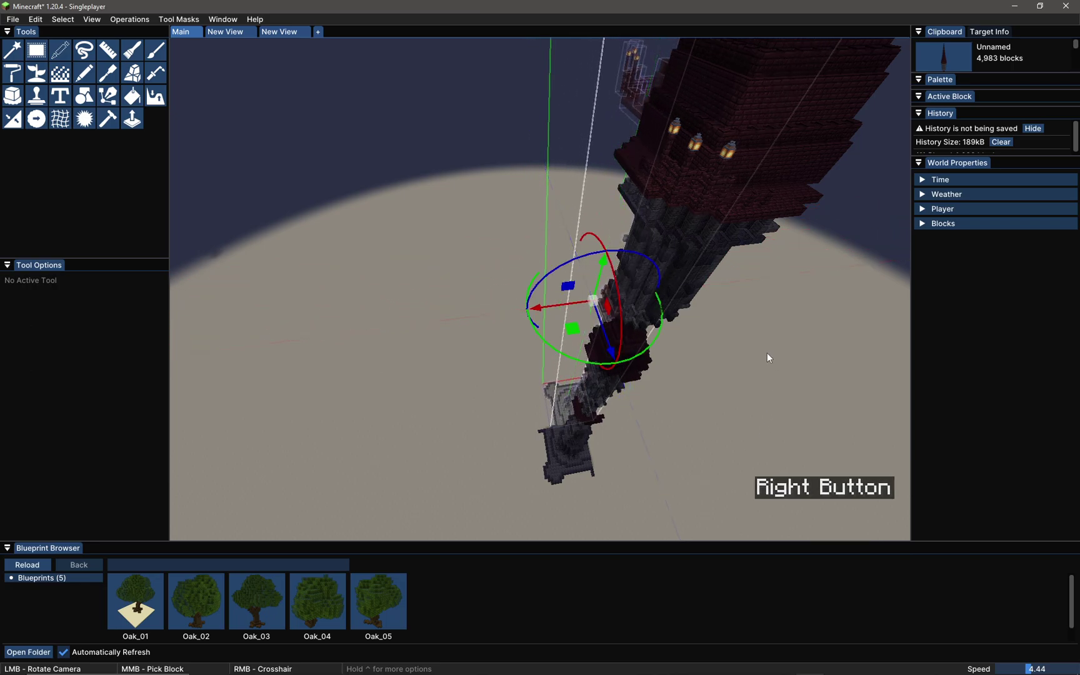
left_click_drag(722, 211, 531, 386)
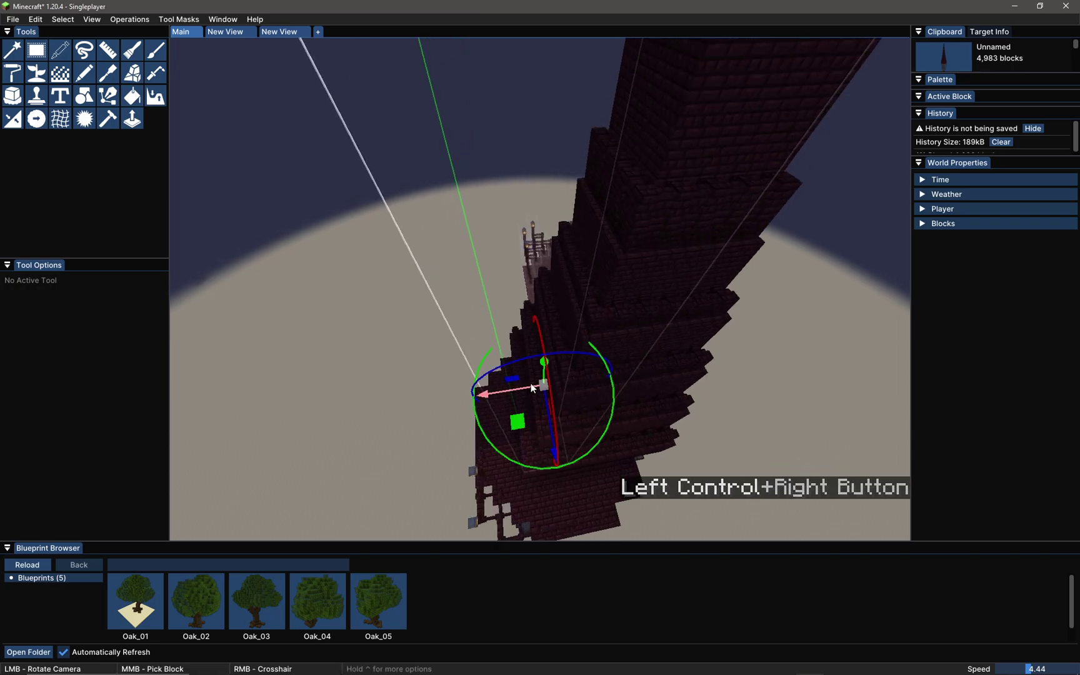
scroll(560, 303, "down", 5)
left_click_drag(558, 300, 532, 343)
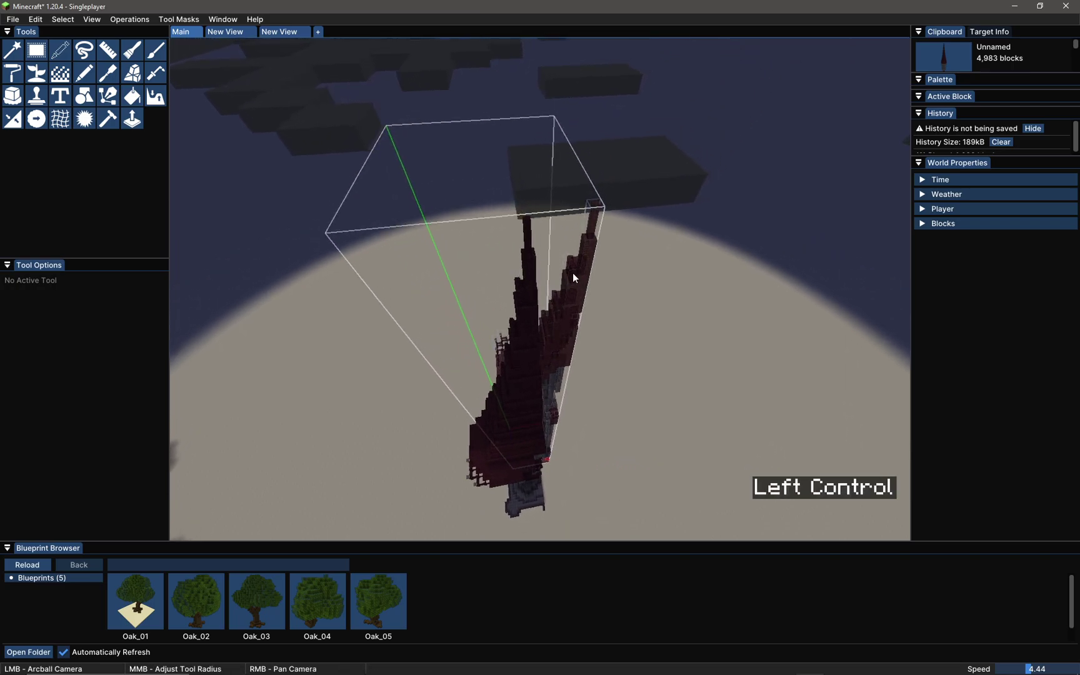
left_click_drag(572, 275, 613, 312)
left_click_drag(575, 412, 540, 287)
scroll(593, 197, "up", 2)
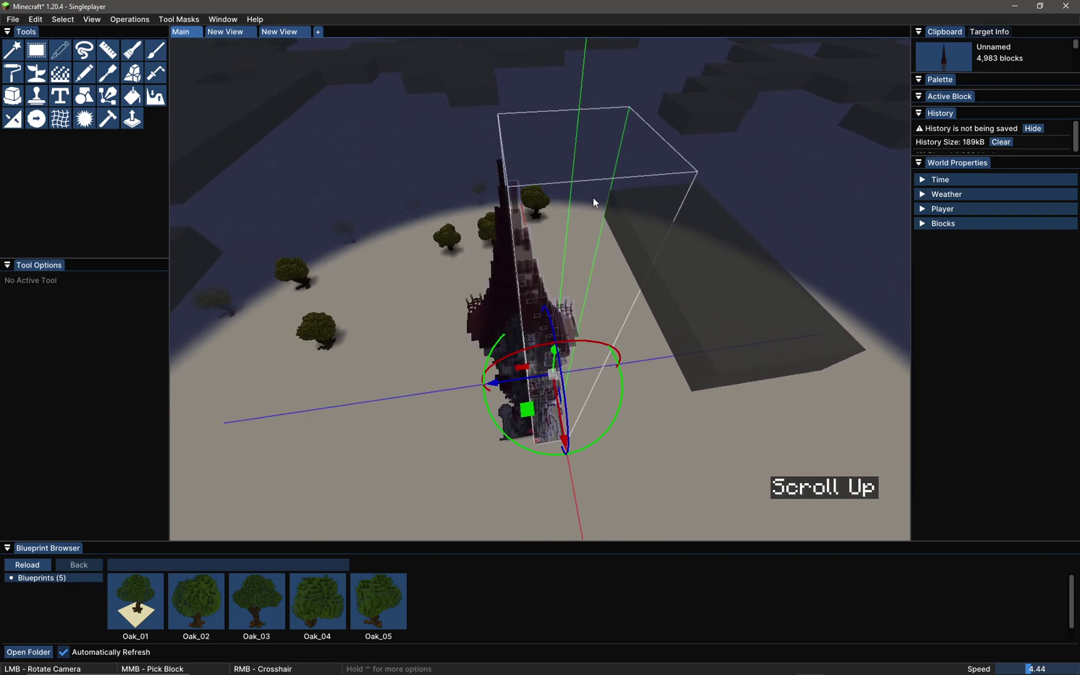
Fine-tune the flipped copy's position flush with the first section and place it to form half the tower.
key("ctrl")
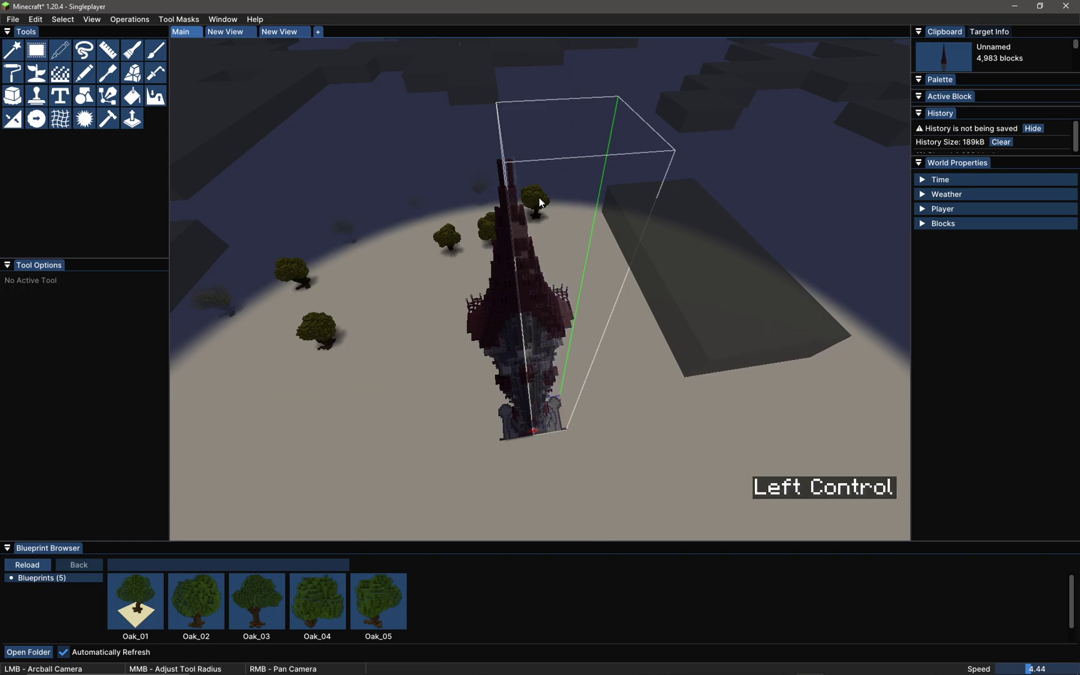
left_click_drag(541, 203, 469, 265)
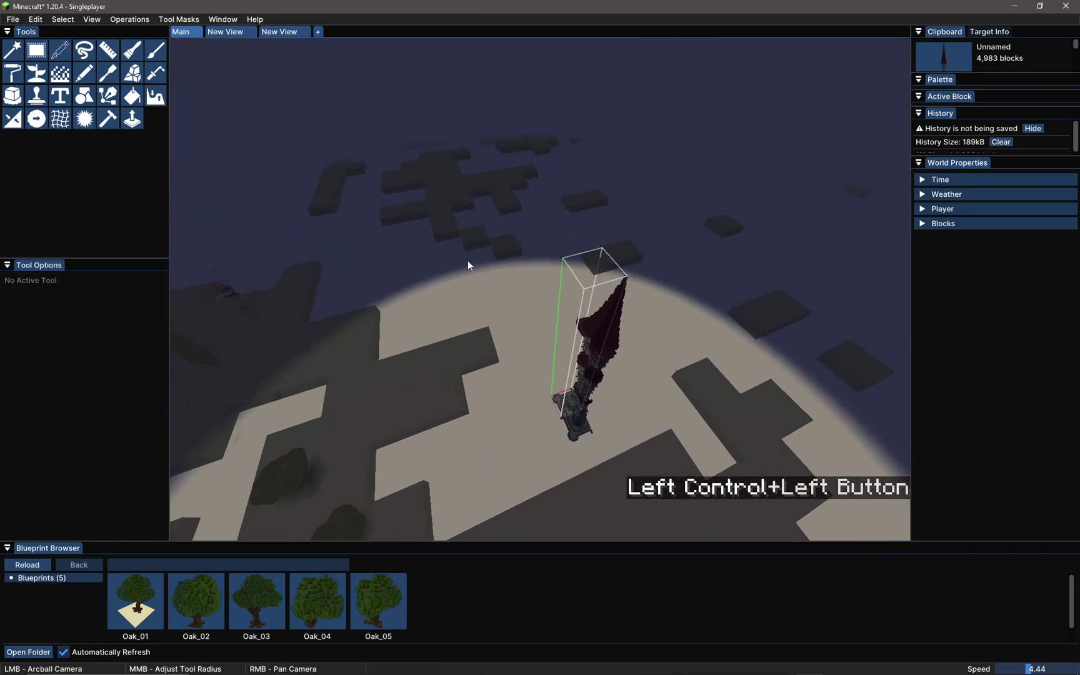
scroll(616, 311, "up", 5)
left_click_drag(631, 315, 491, 188)
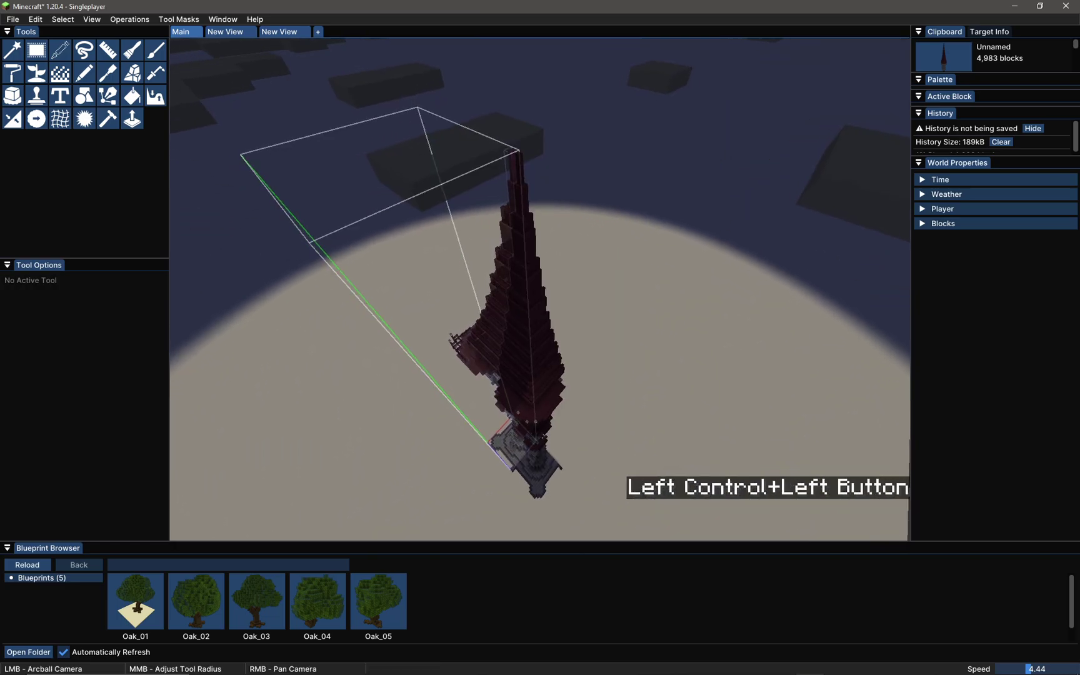
scroll(489, 188, "down", 2)
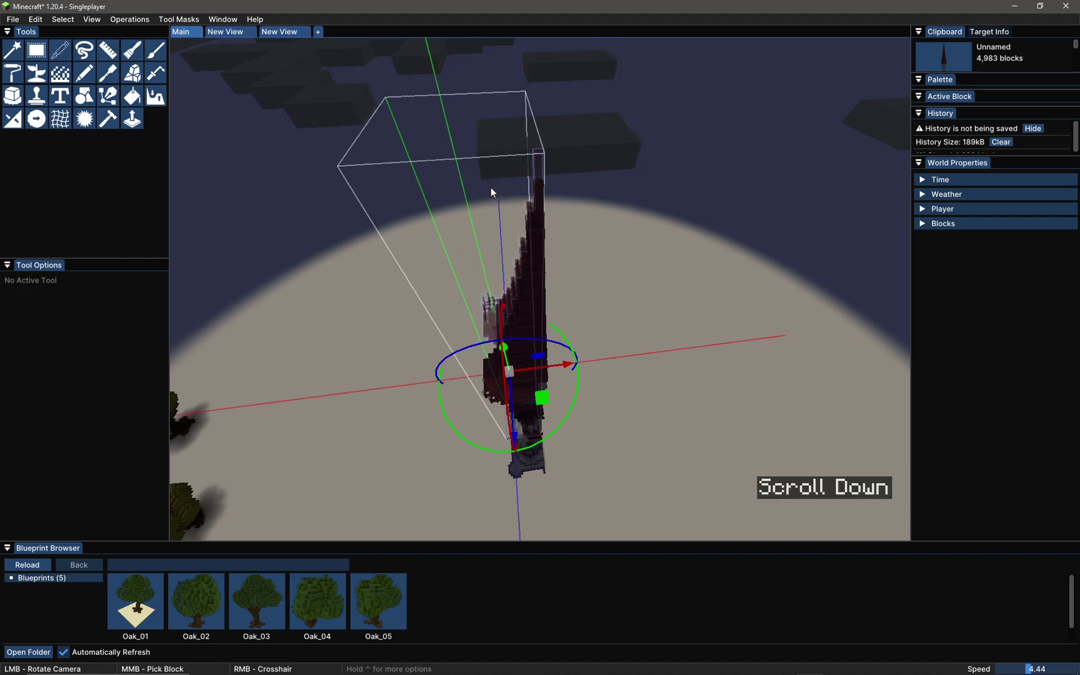
left_click_drag(535, 272, 562, 233)
key("Return")
left_click(550, 287, "ctrl")
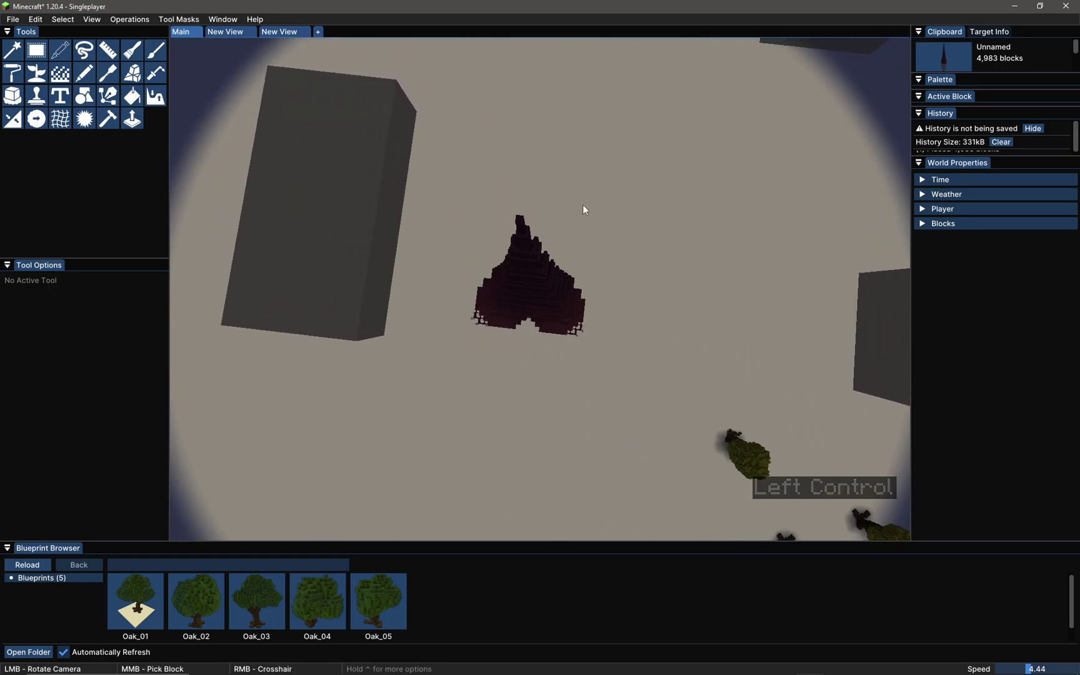
key("ctrl+f")
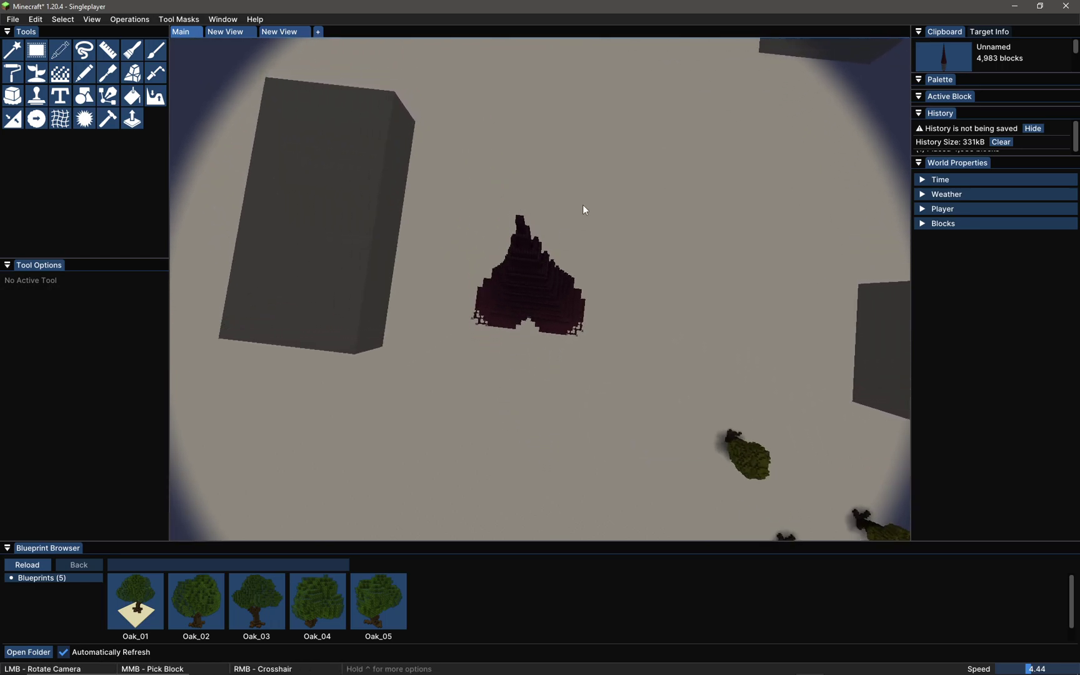
key("ctrl+v")
right_click(685, 214, "ctrl")
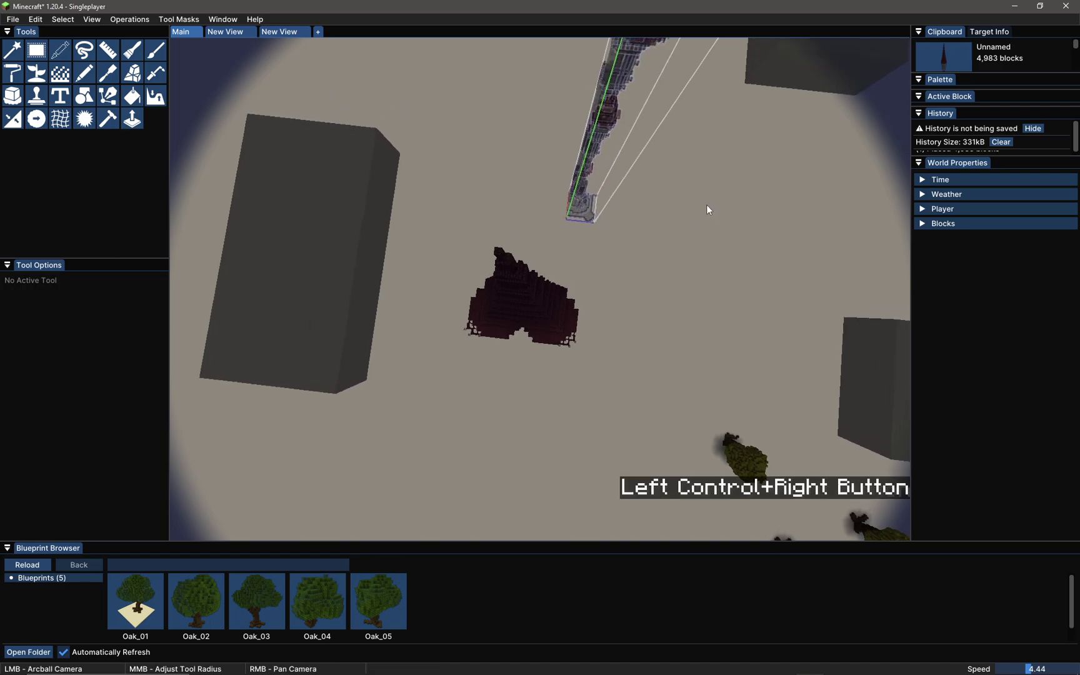
left_click(599, 222)
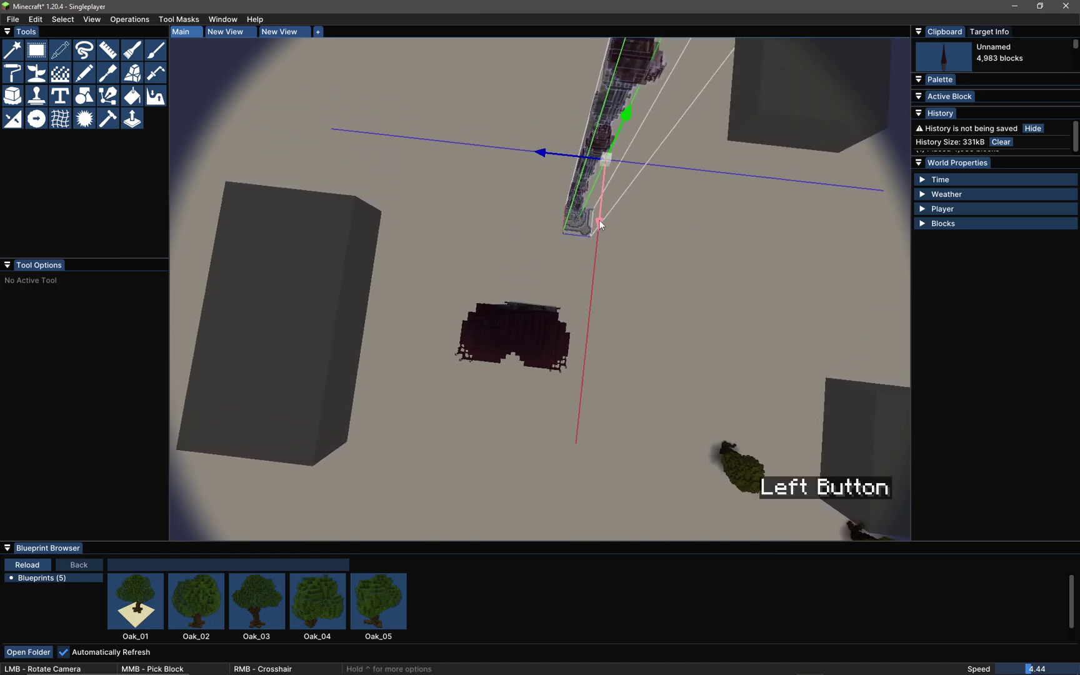
left_click_drag(599, 222, 597, 337)
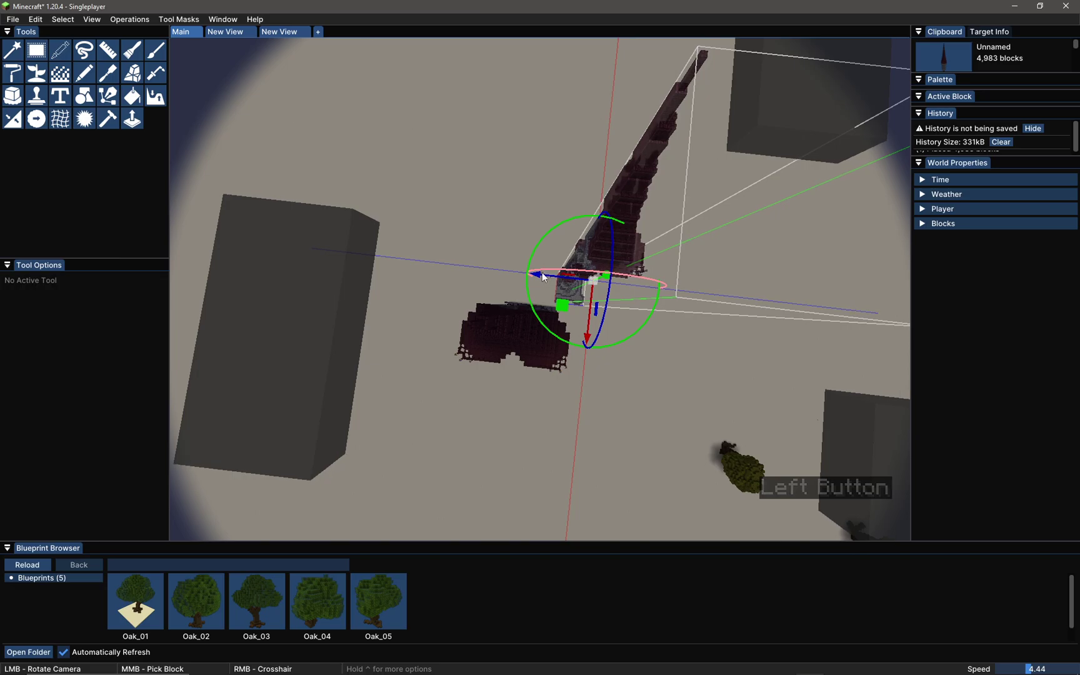
left_click_drag(539, 276, 651, 259)
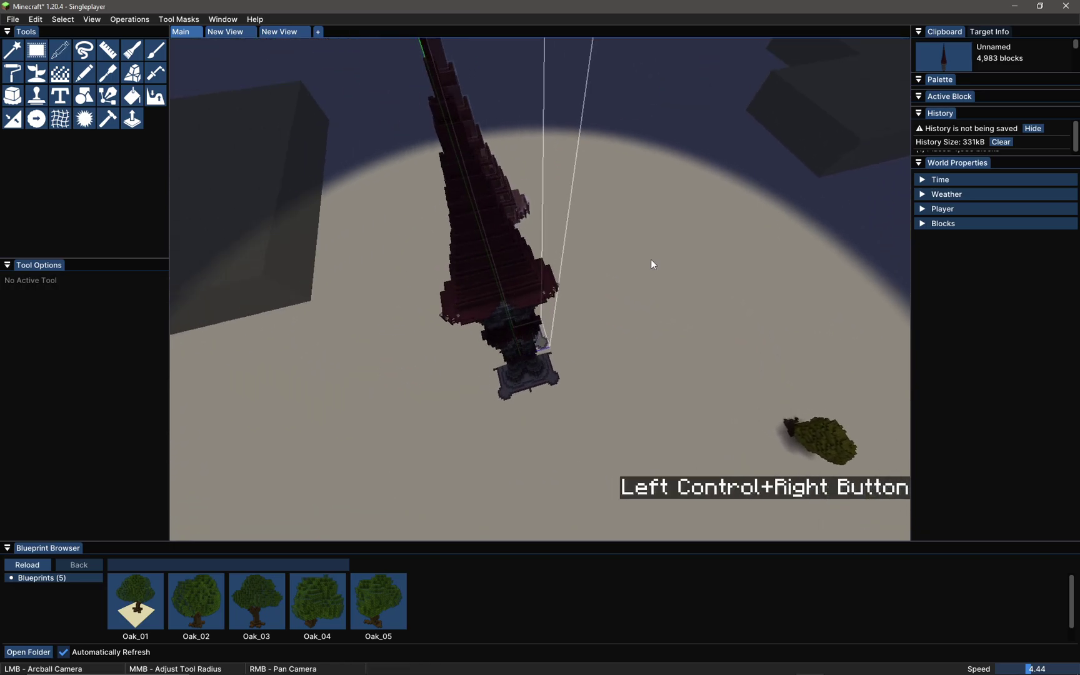
key("ctrl+f")
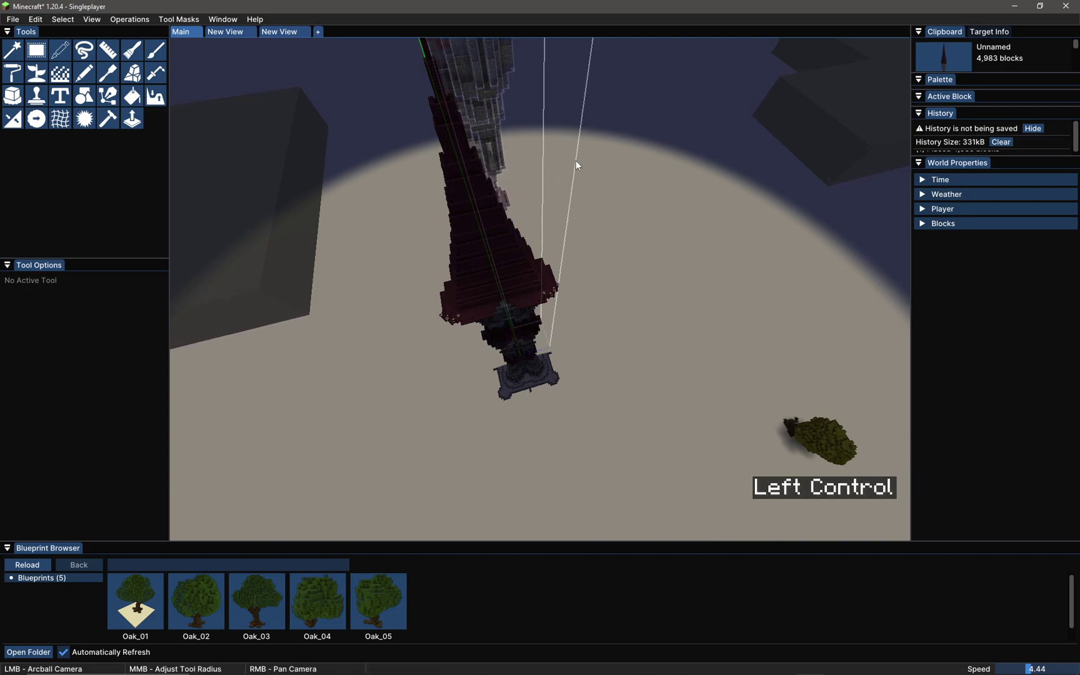
key("ctrl+z")
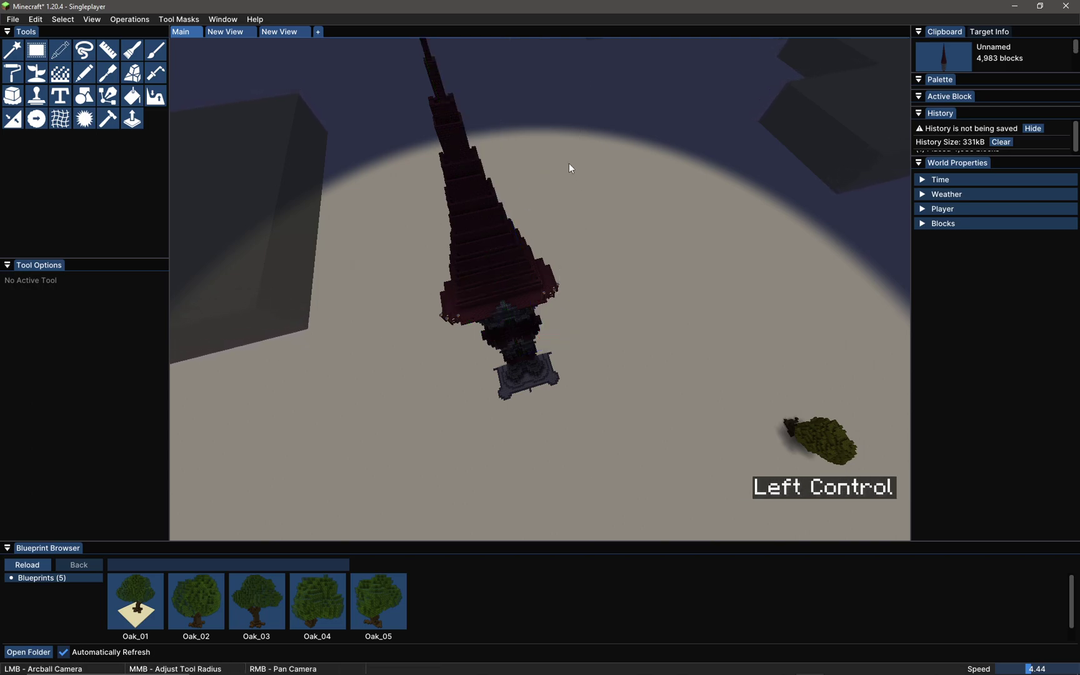
Paste a third copy of the tower section near the half tower and rotate it to face a missing quarter.
left_click(569, 156, "alt")
right_click(560, 163, "ctrl")
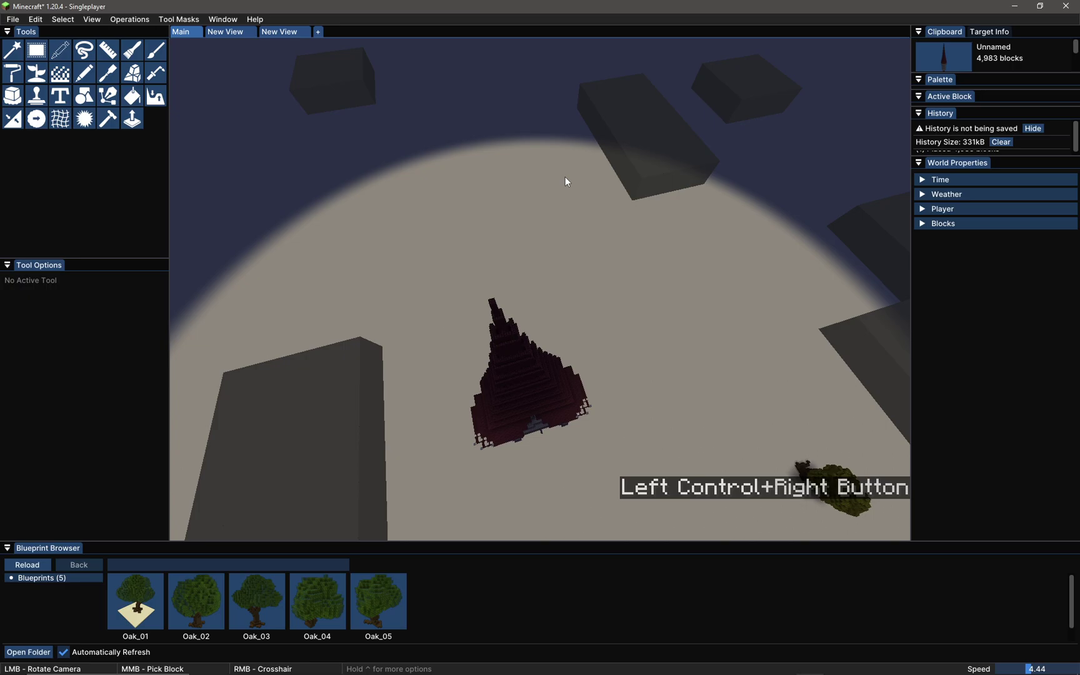
key("ctrl+v")
left_click(541, 187)
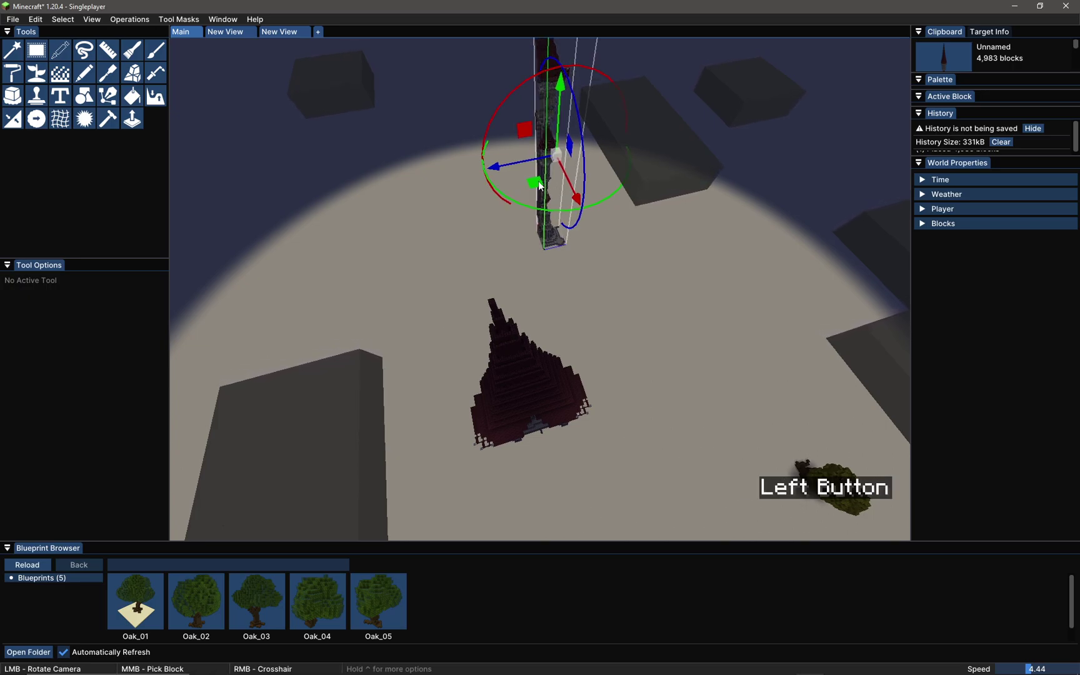
left_click_drag(538, 186, 490, 255)
left_click_drag(591, 268, 541, 288)
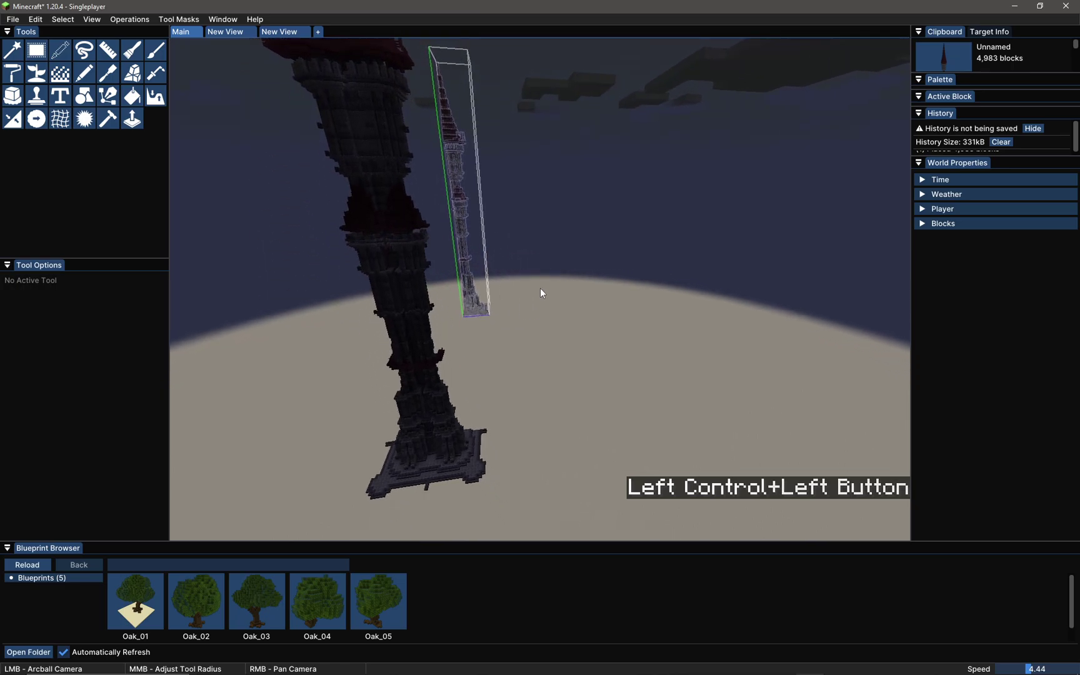
key("ctrl+r")
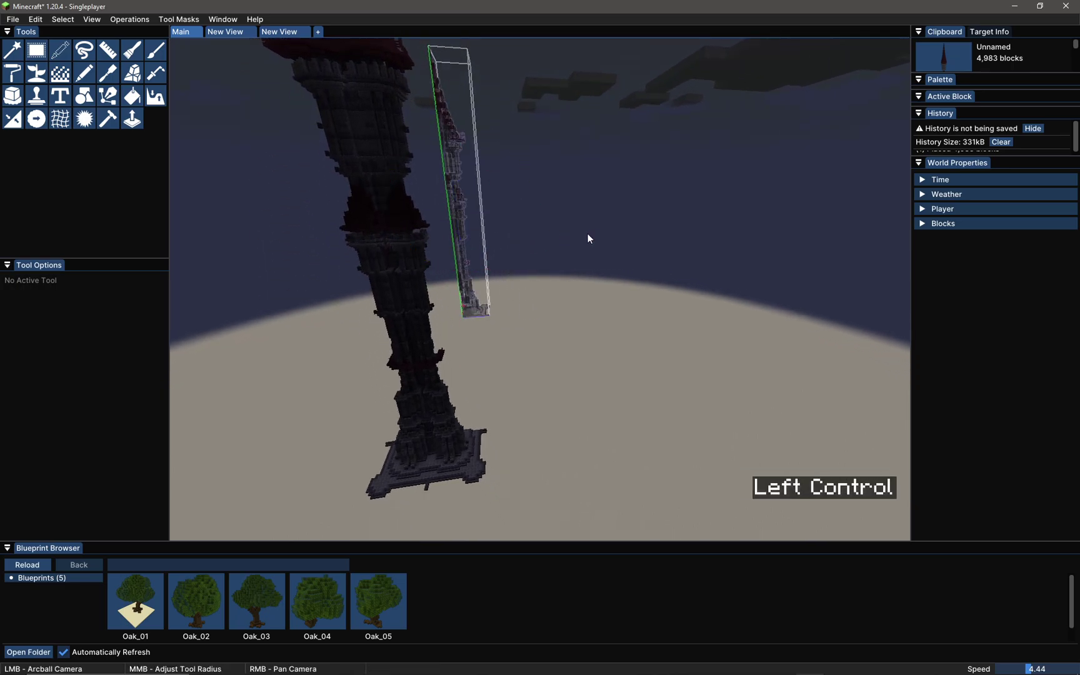
Move the rotated copy against the open side of the half tower and nudge it closer.
left_click_drag(516, 206, 552, 277)
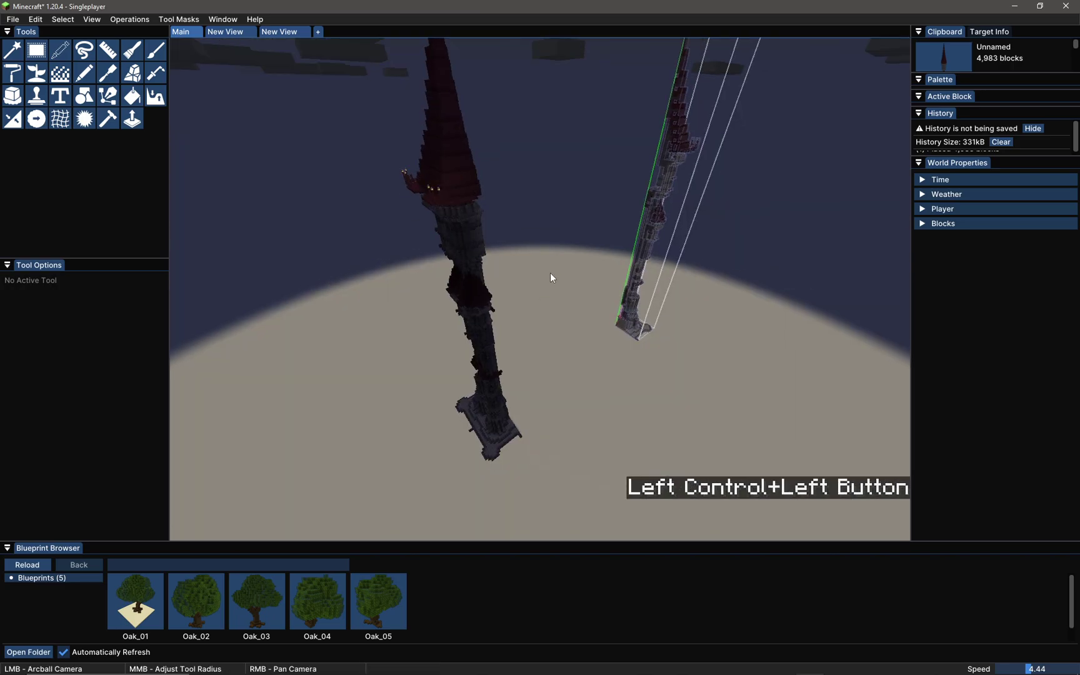
left_click_drag(634, 244, 427, 384)
left_click_drag(457, 341, 507, 195)
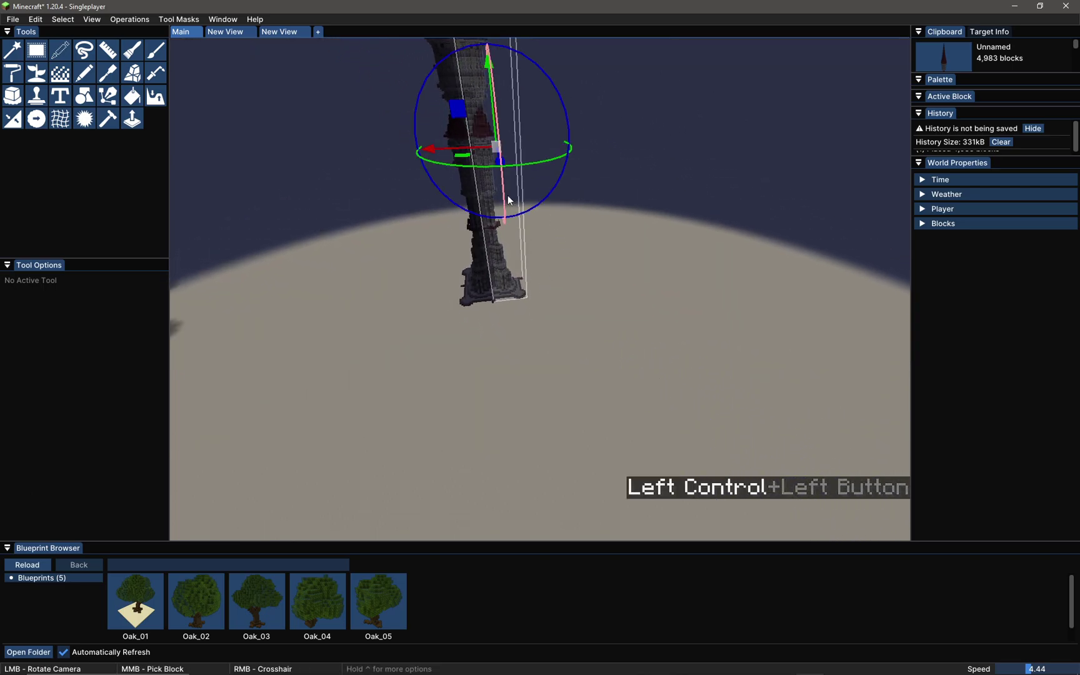
scroll(507, 195, "down", 2)
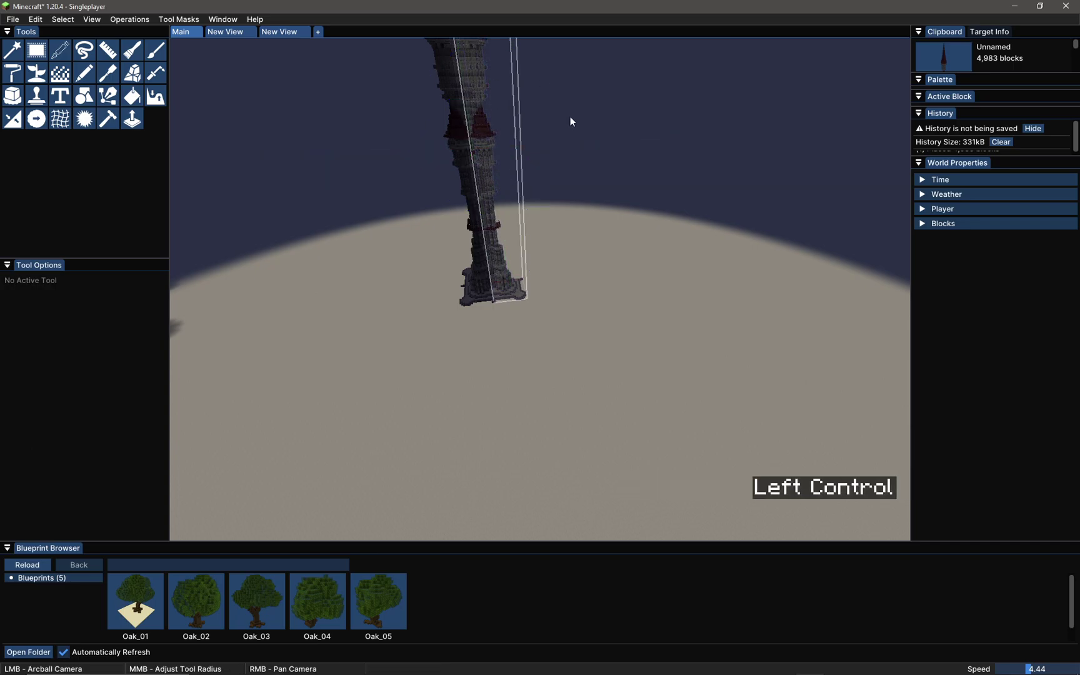
Align the rotated copy with the tower's spire and place it as the third quarter.
left_click_drag(571, 117, 586, 397)
scroll(586, 397, "up", 4)
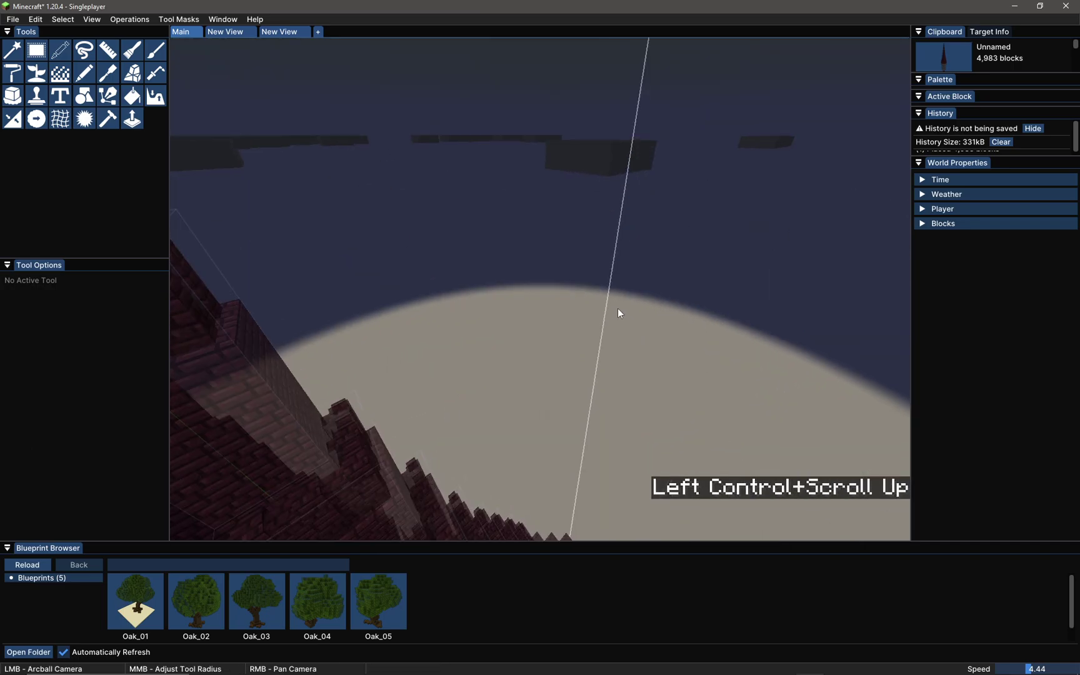
scroll(568, 293, "down", 2)
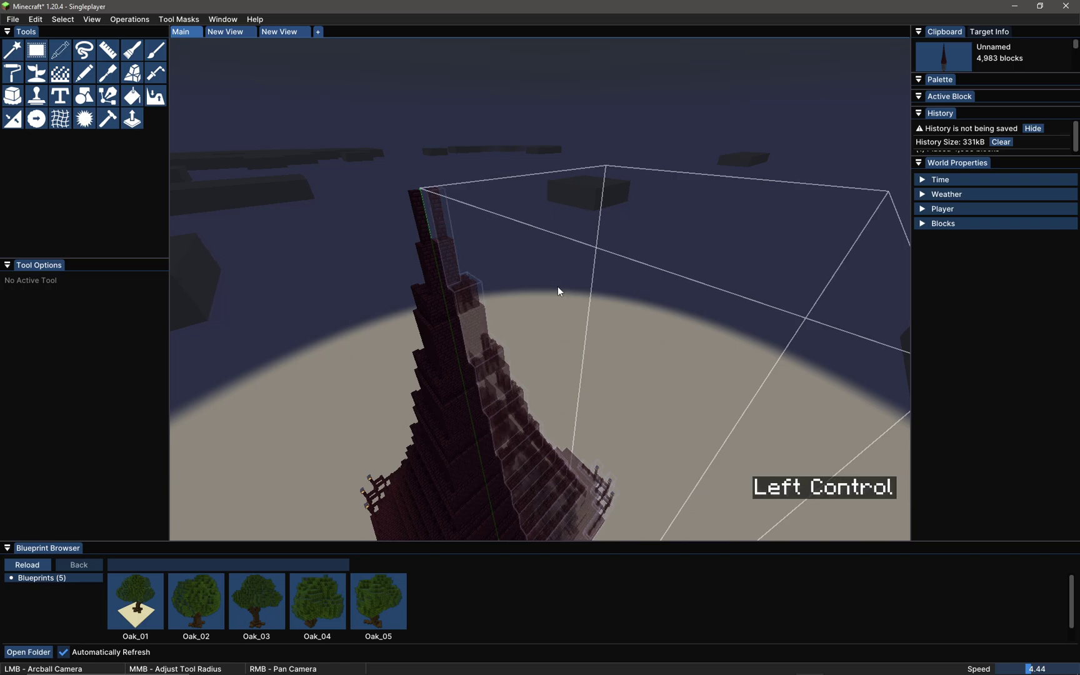
mouse_move(559, 292)
left_mouse_down()
mouse_move(588, 306)
mouse_move(587, 291)
mouse_move(537, 289)
mouse_move(577, 288)
left_mouse_up()
right_click(588, 306)
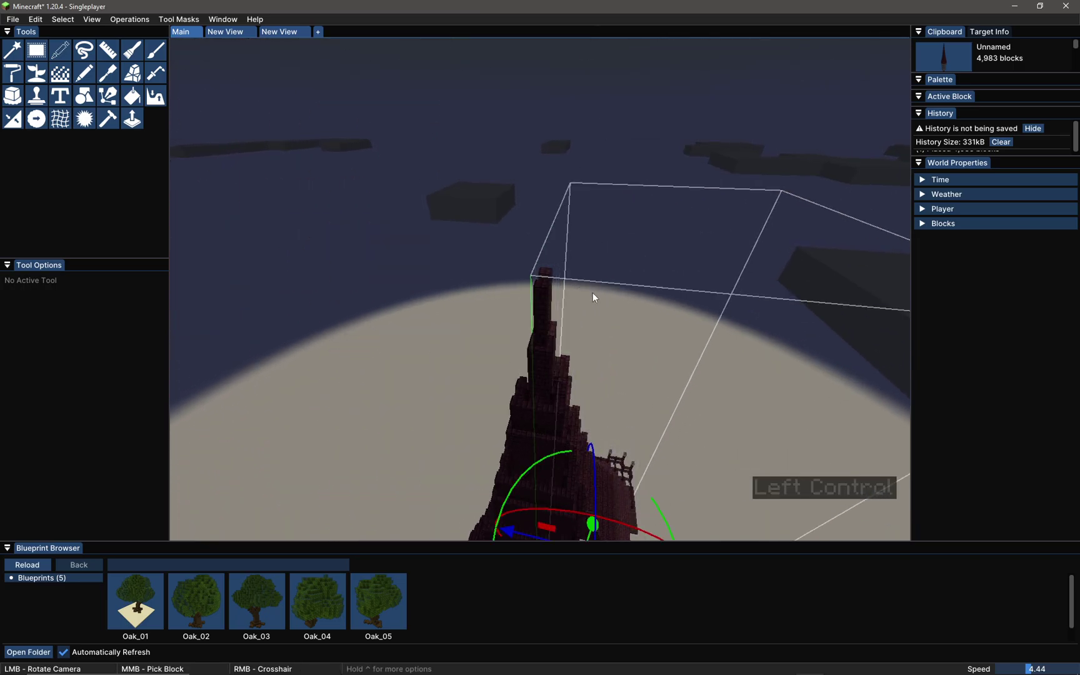
scroll(592, 292, "down", 1)
key("Return")
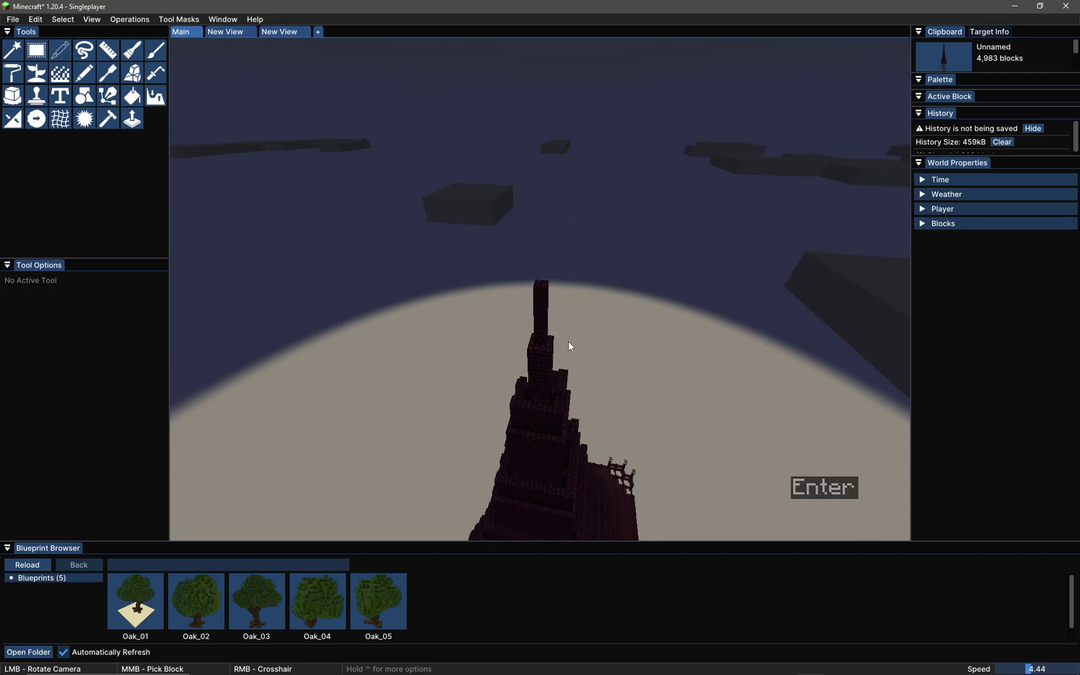
left_click_drag(568, 340, 548, 273)
right_click(575, 300)
right_click(548, 273)
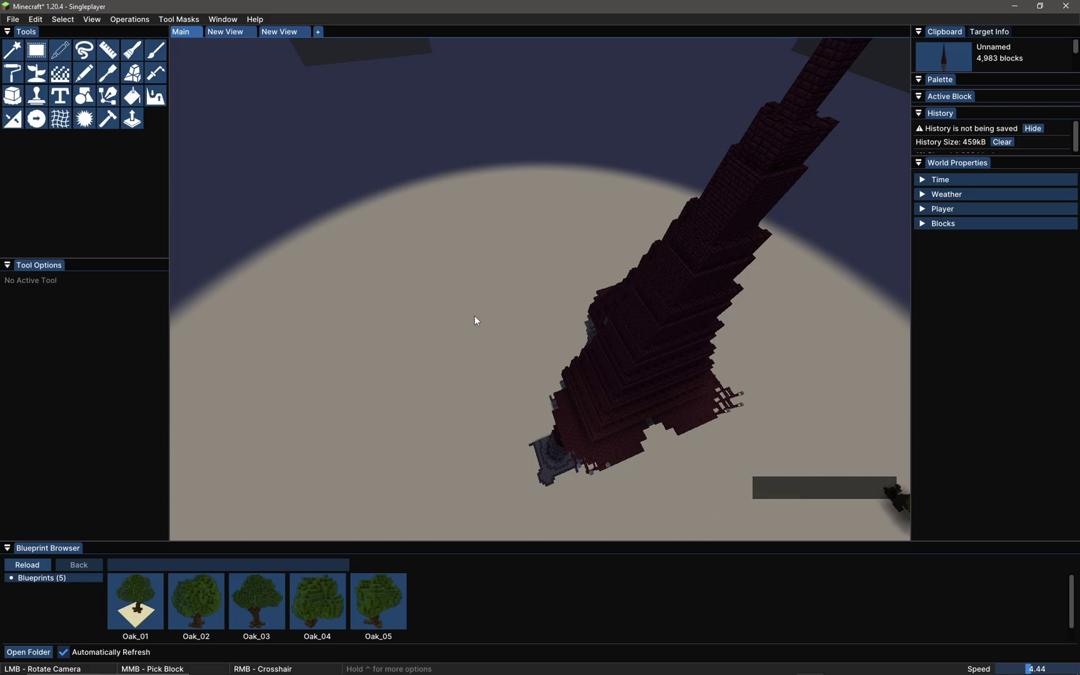
Paste a fourth copy of the tower section beside the three-quarter tower and flip it to fit the missing quarter.
key("ctrl+v")
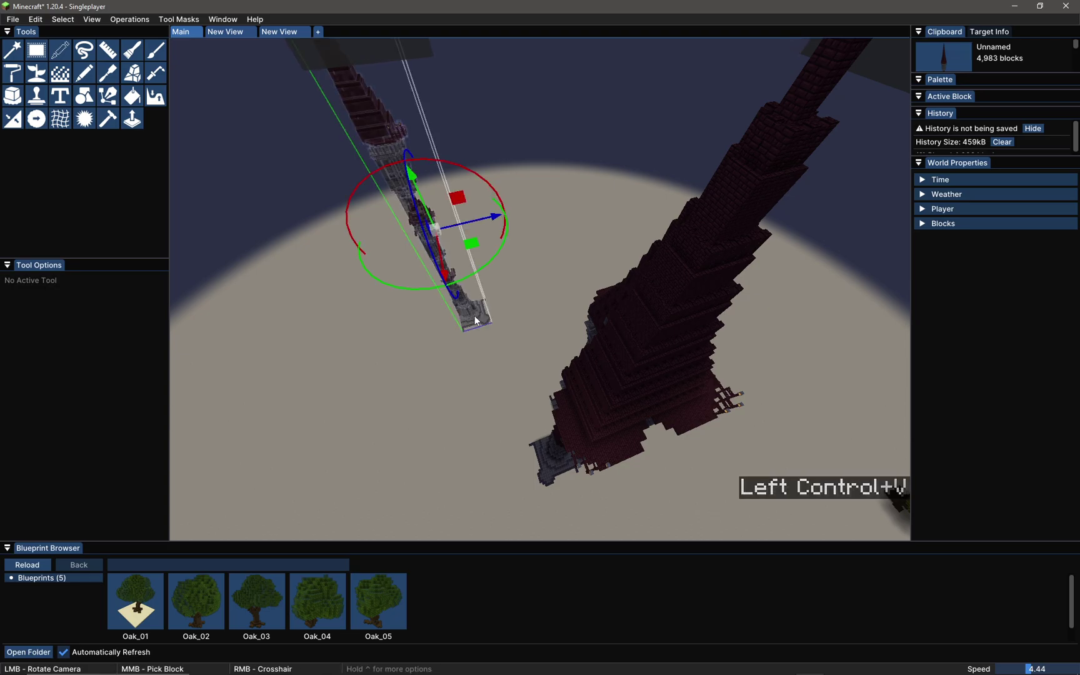
left_click_drag(475, 318, 610, 316)
right_click(578, 261)
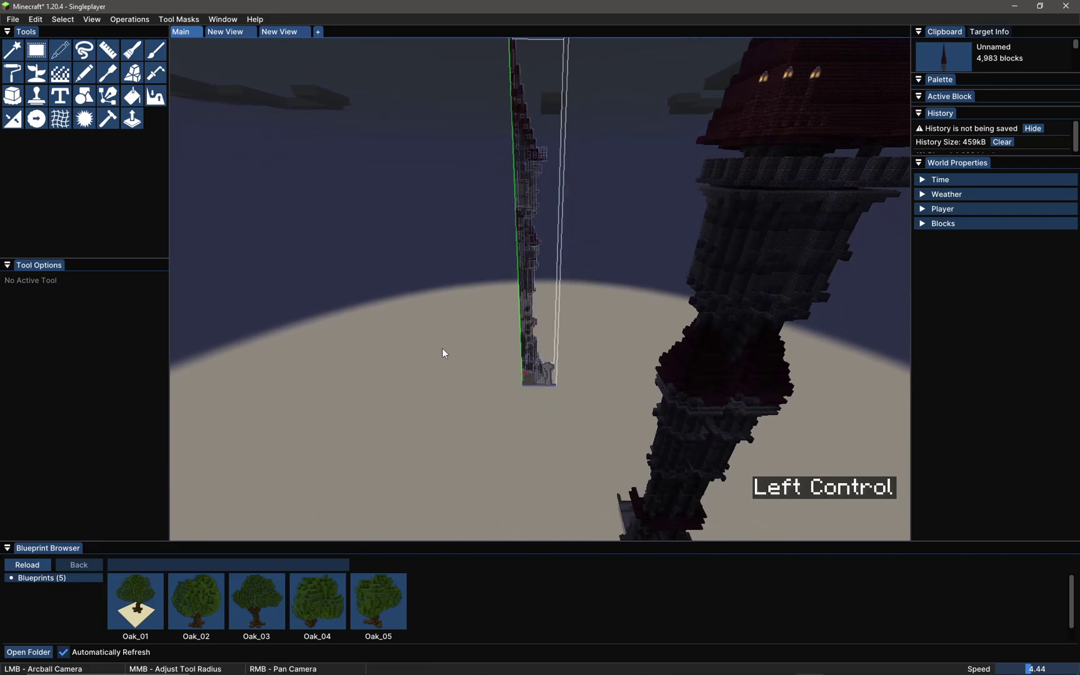
left_click_drag(441, 349, 209, 375)
left_click_drag(678, 220, 520, 292)
scroll(503, 353, "up", 5)
key("ctrl+f")
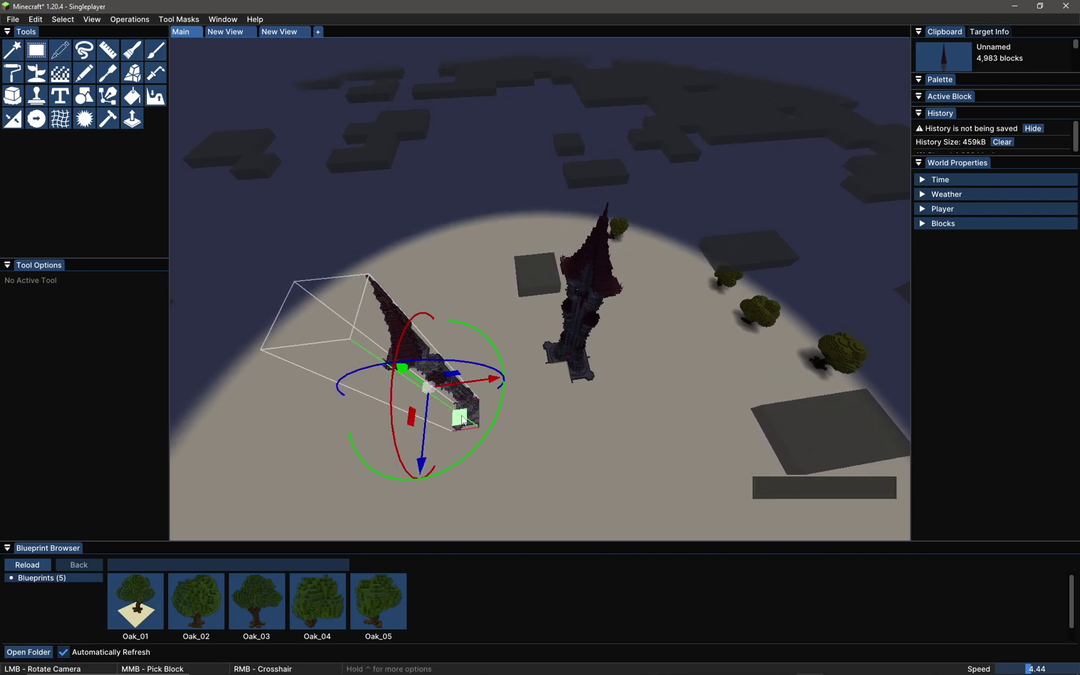
Move the flipped copy over to the tower's open quarter and nudge it closer to the existing sections.
left_click_drag(451, 415, 599, 357)
left_click_drag(630, 264, 363, 259)
scroll(433, 294, "up", 5)
scroll(447, 295, "down", 5)
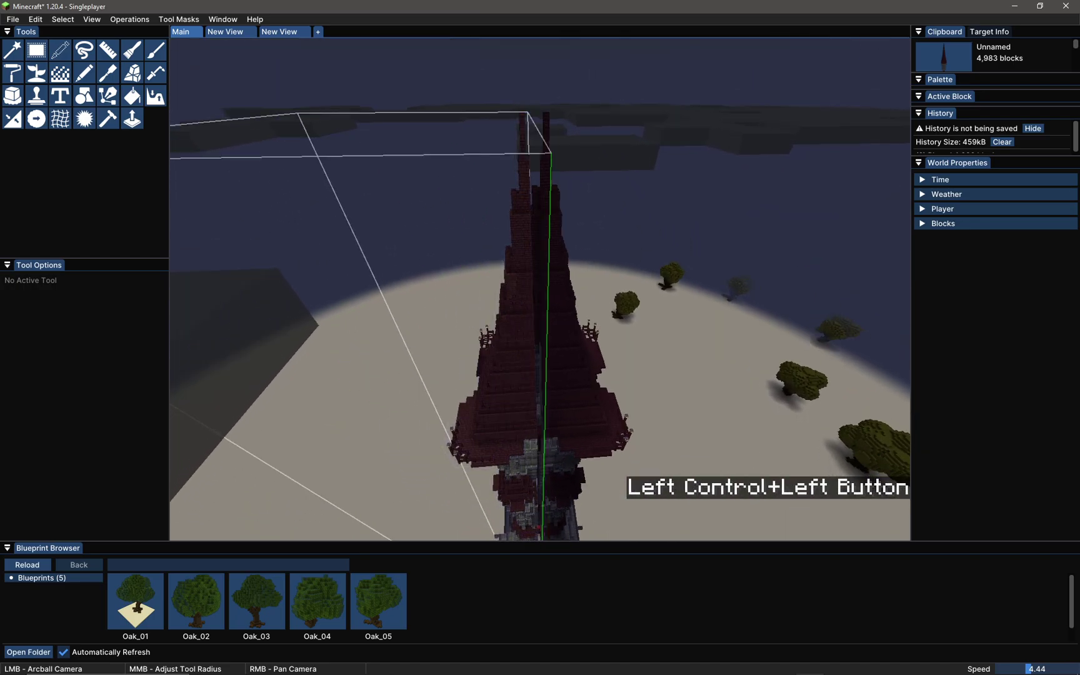
left_click_drag(562, 266, 666, 257)
right_click(666, 257, "ctrl")
left_click_drag(741, 320, 435, 231)
scroll(603, 156, "up", 4)
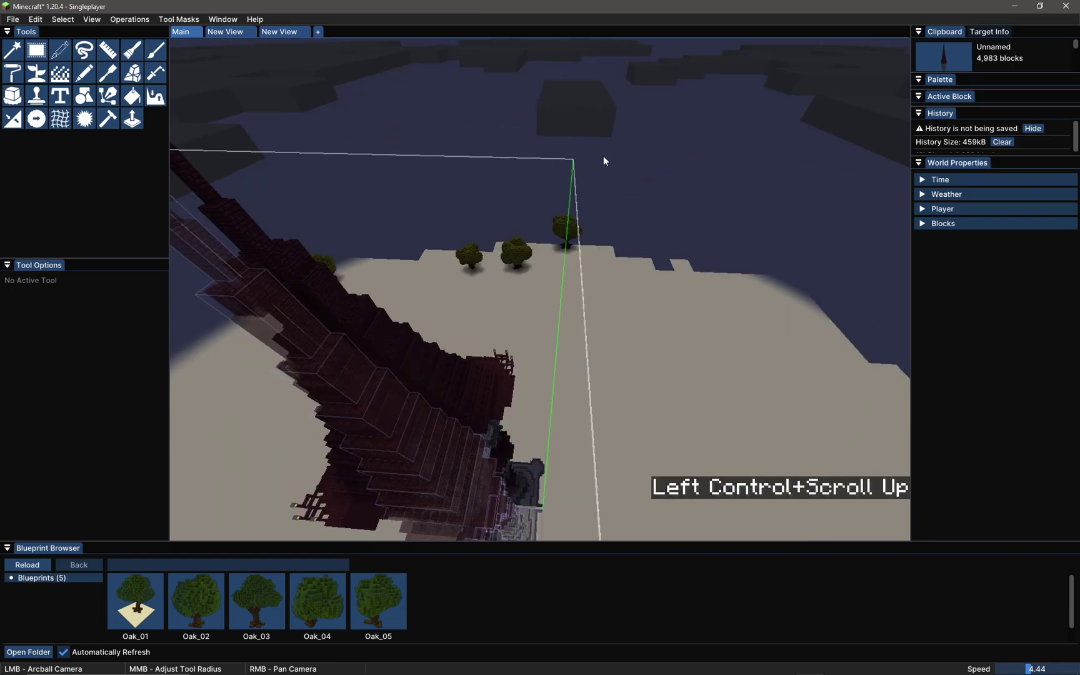
Nudge the flipped copy sideways until its spire edge lines up with the tower's spire.
left_click_drag(558, 155, 506, 94)
left_click_drag(544, 200, 523, 300)
scroll(562, 336, "up", 3)
scroll(524, 305, "up", 2)
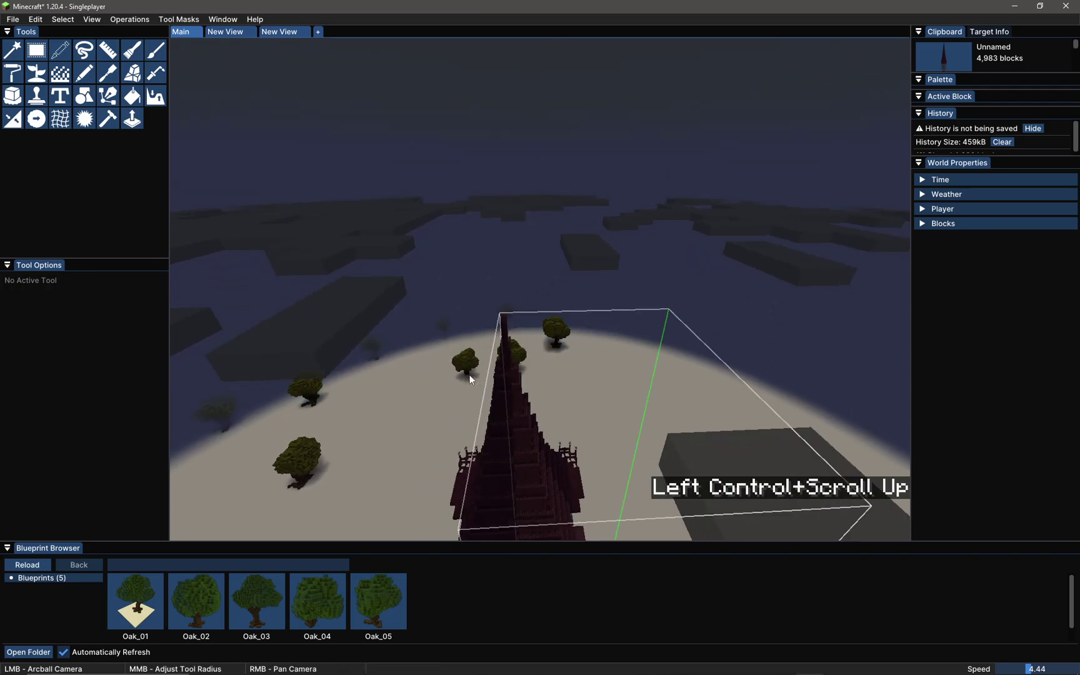
scroll(525, 305, "down", 2)
scroll(477, 368, "up", 5)
scroll(477, 367, "down", 3)
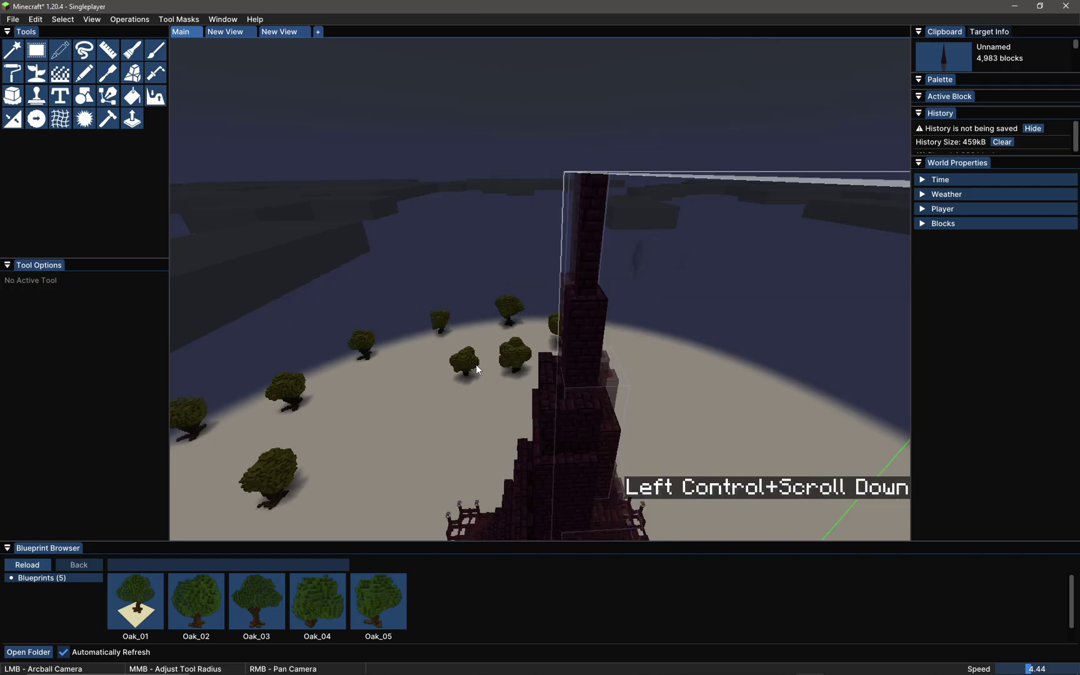
scroll(476, 367, "down", 3)
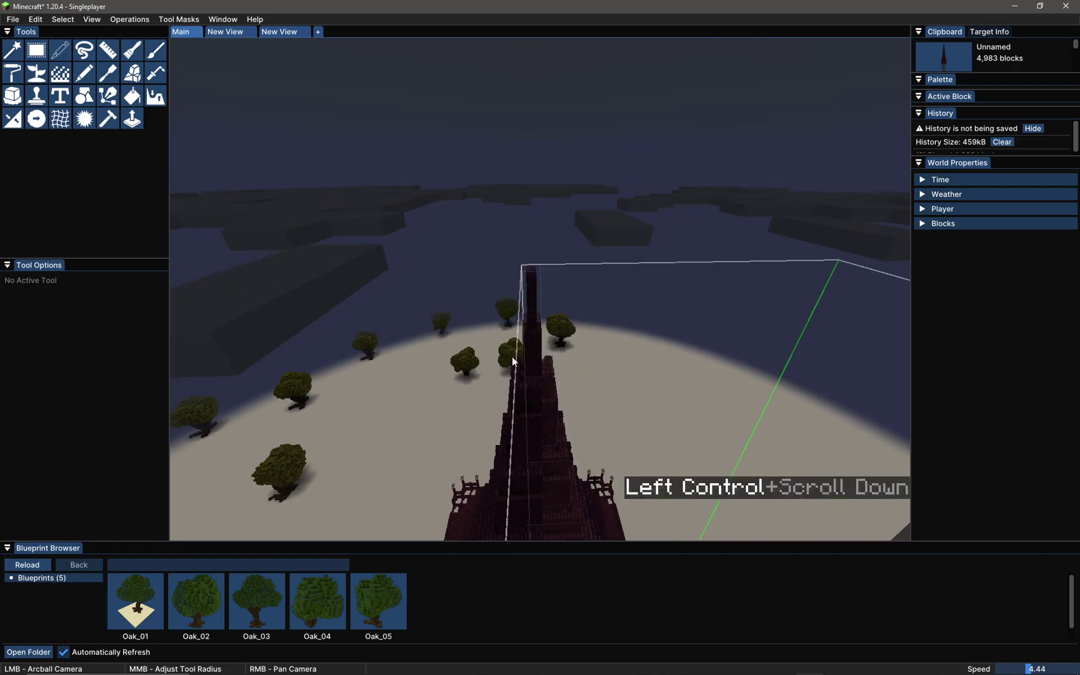
Fine-tune the copy's position flush with the neighbouring quarters and place it to complete the tower.
left_click_drag(554, 360, 563, 441)
mouse_move(534, 275)
left_mouse_down()
mouse_move(554, 297)
mouse_move(547, 273)
mouse_move(541, 294)
left_mouse_up()
scroll(556, 308, "down", 1)
scroll(556, 308, "up", 1)
scroll(549, 264, "down", 1)
scroll(549, 264, "up", 1)
scroll(563, 354, "down", 1)
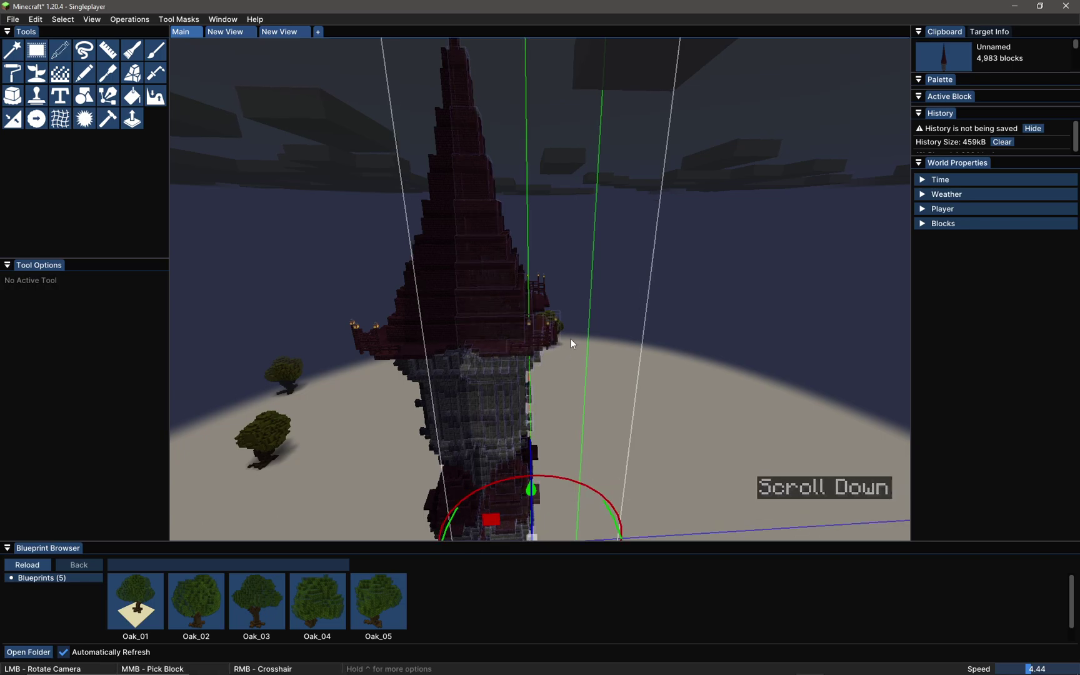
left_click_drag(571, 340, 437, 291)
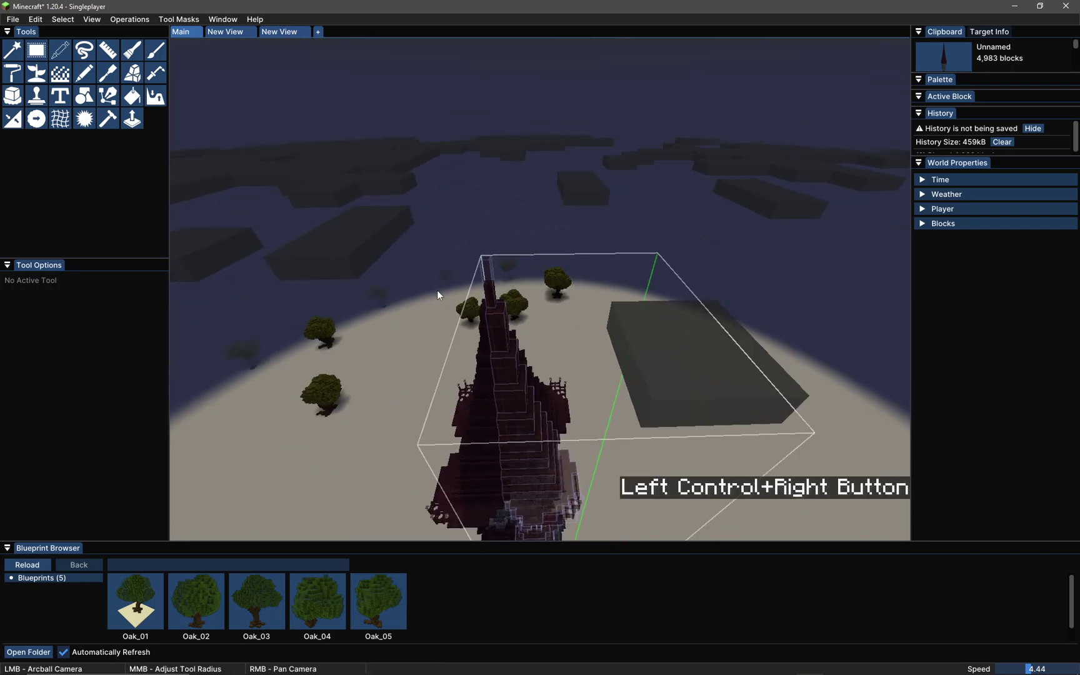
scroll(440, 291, "up", 1)
key("Return")
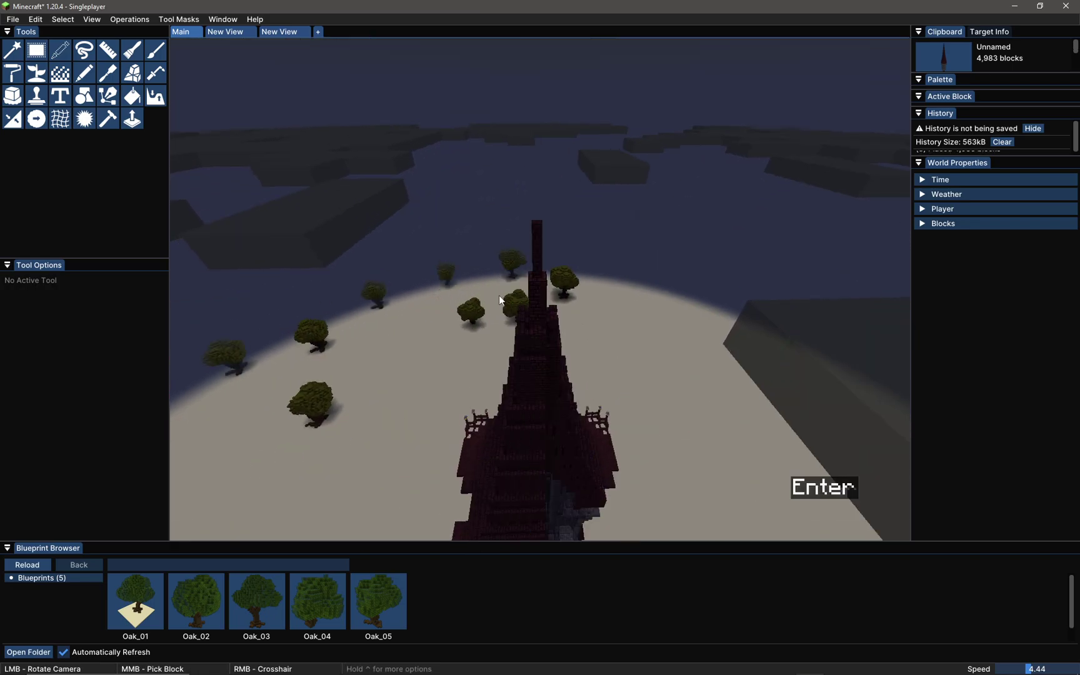
Inspect the completed tower, leave the editor view and fly up to the top of the spire.
left_click_drag(549, 399, 538, 287)
scroll(627, 309, "down", 2)
scroll(507, 254, "up", 3)
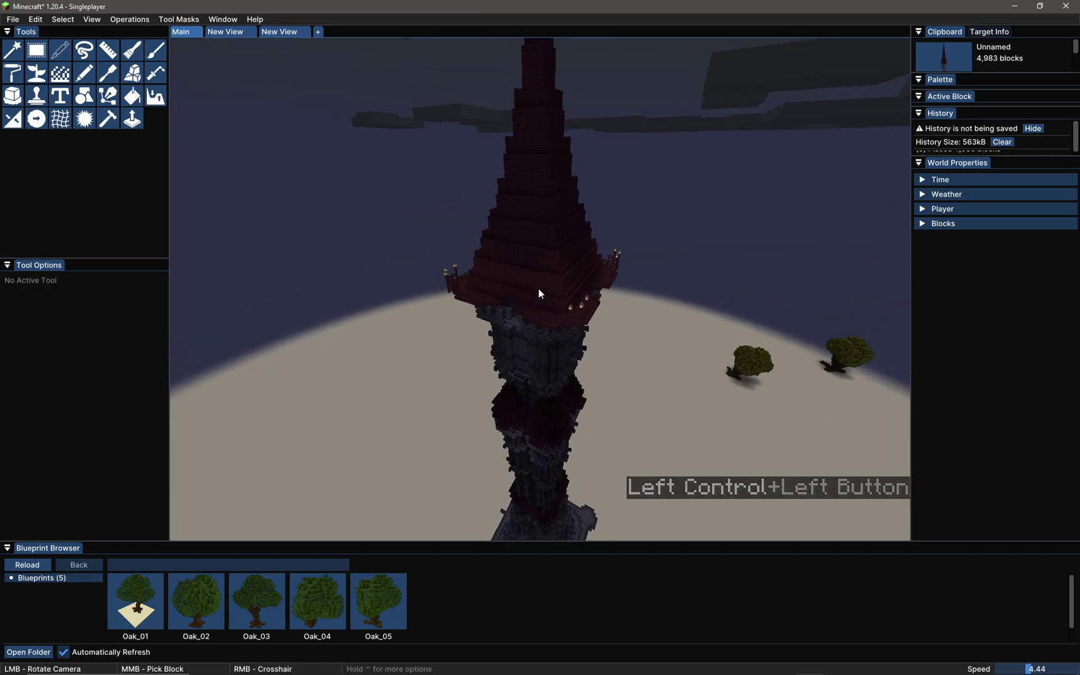
key("Shift_R")
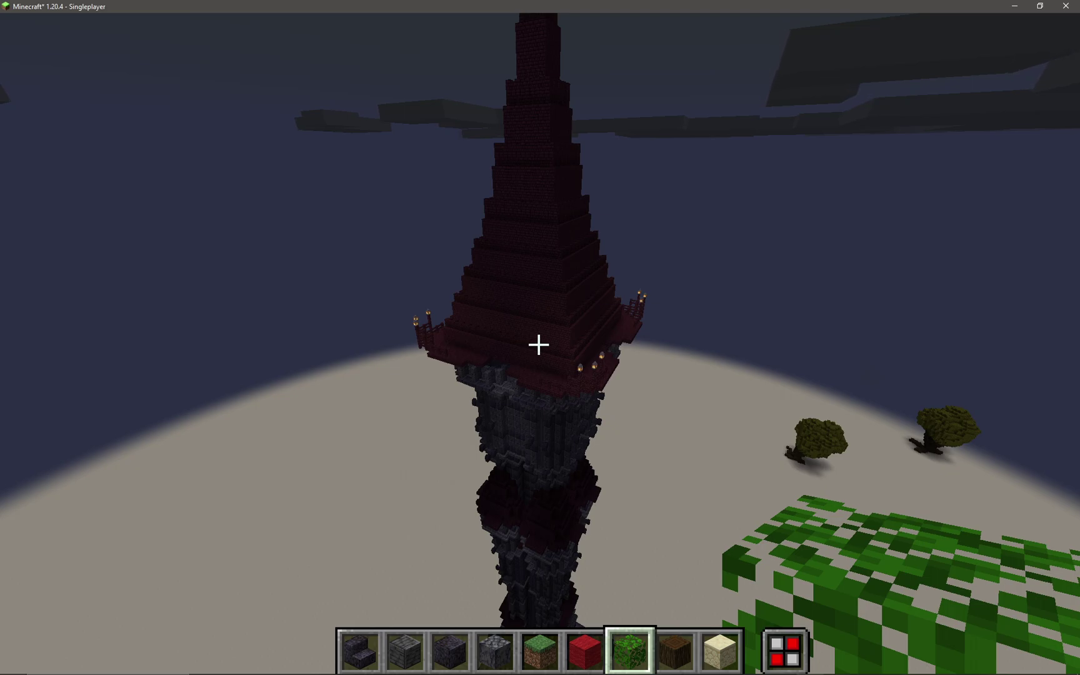
key("w")
key("space")
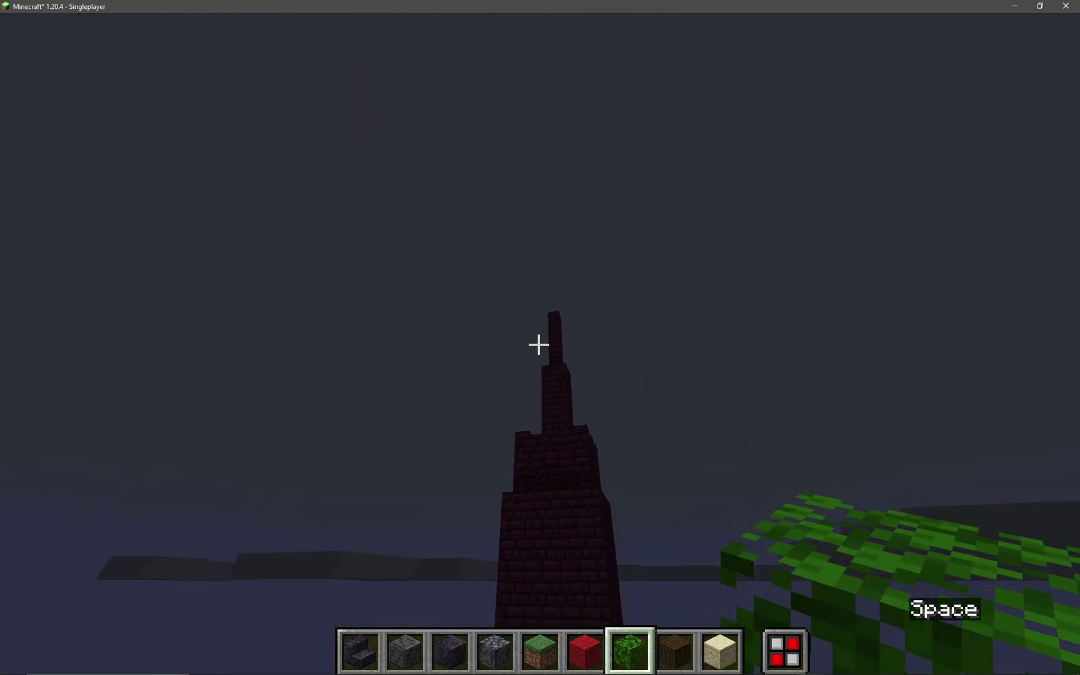
Choose the Setup Symmetry tool and place the symmetry point on the top block of the spire.
scroll(538, 344, "down", 2)
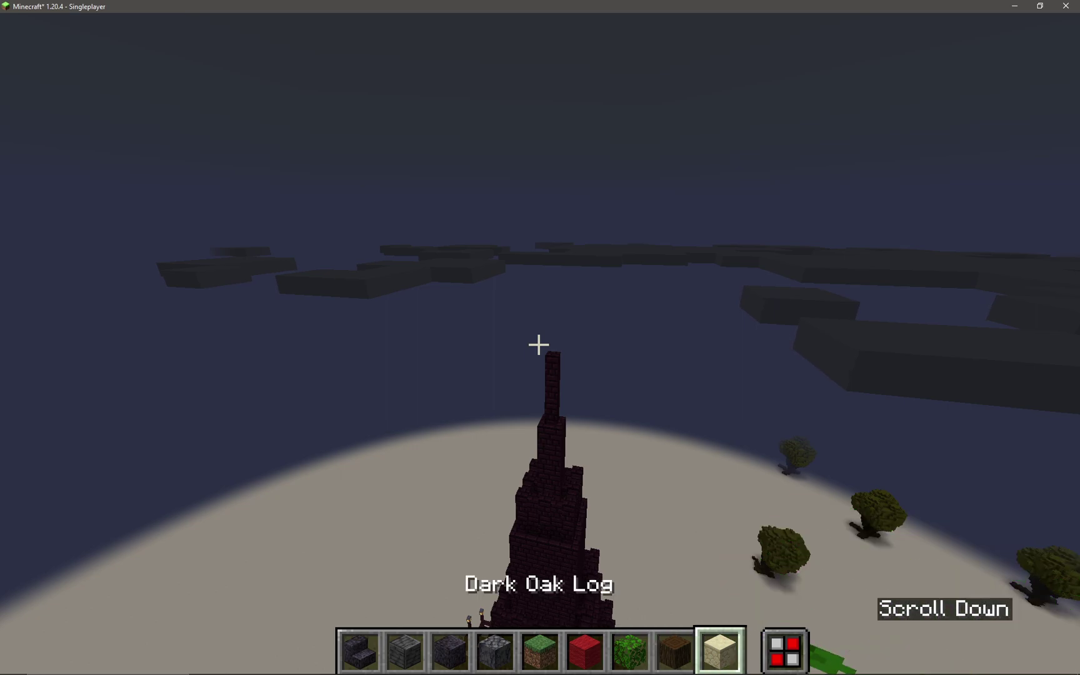
scroll(538, 345, "down", 1)
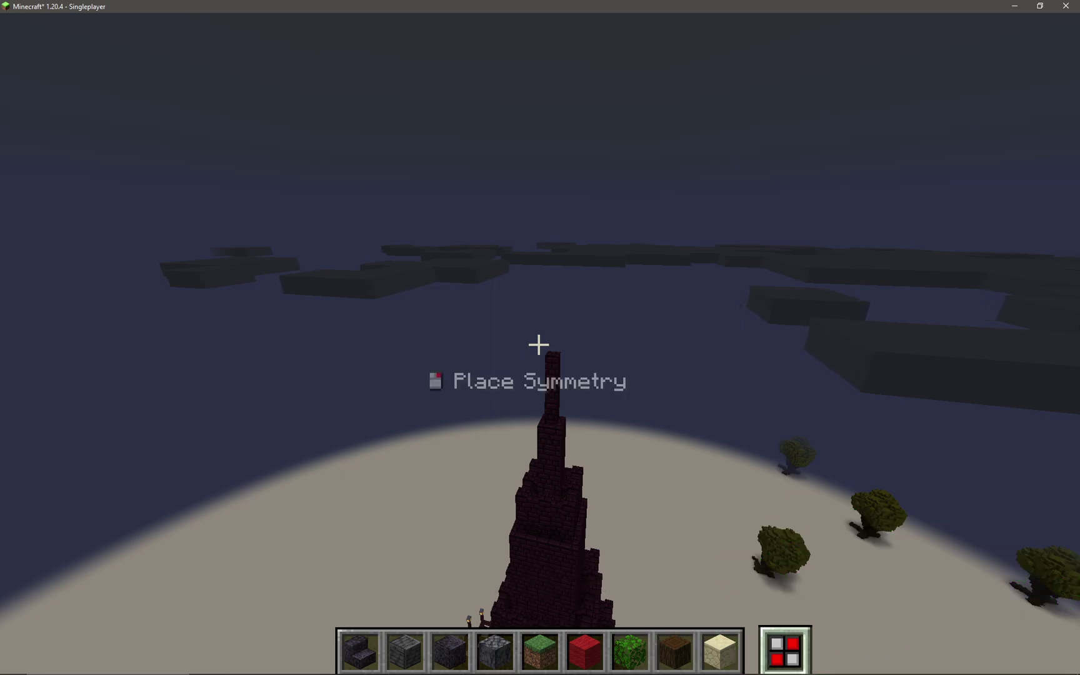
key("alt")
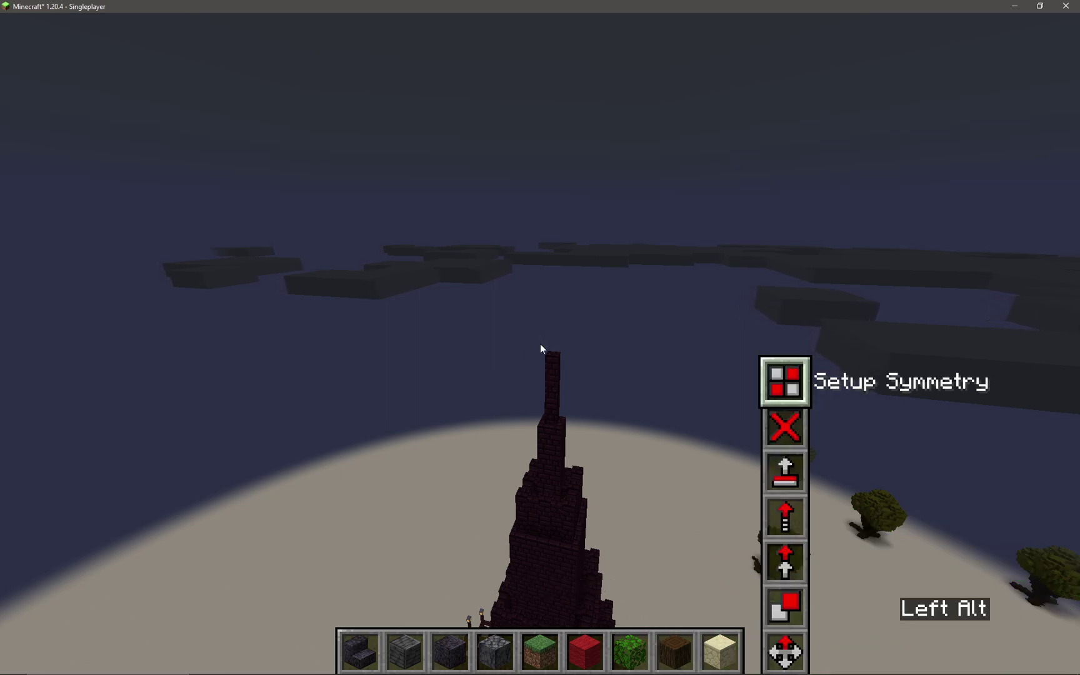
left_click(541, 345)
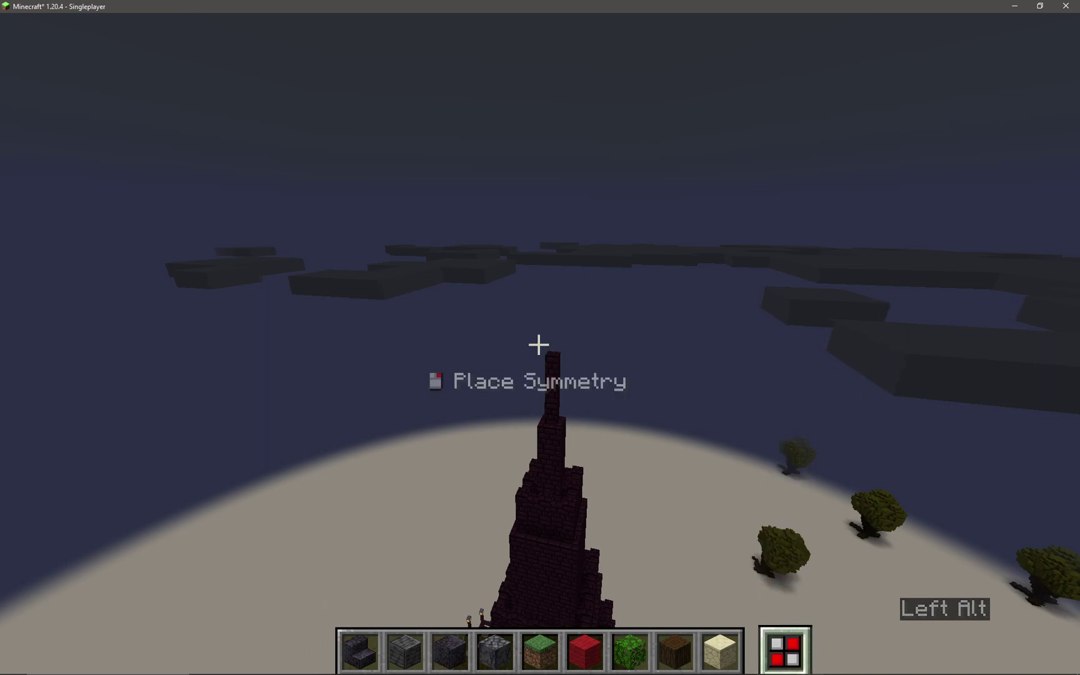
key("alt")
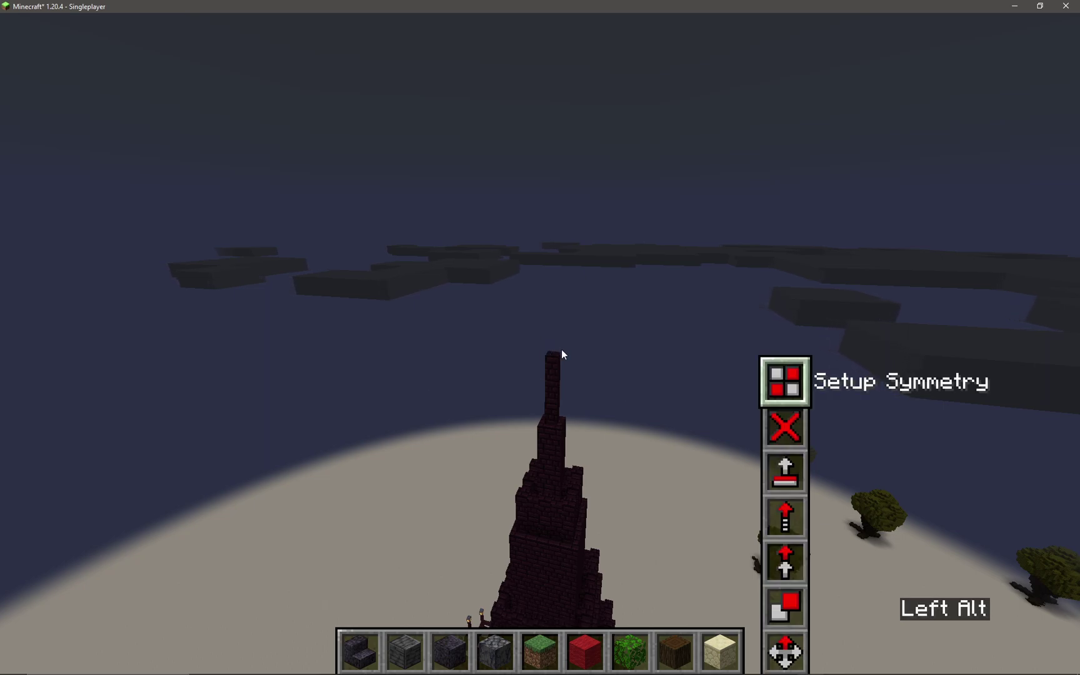
left_click(561, 350)
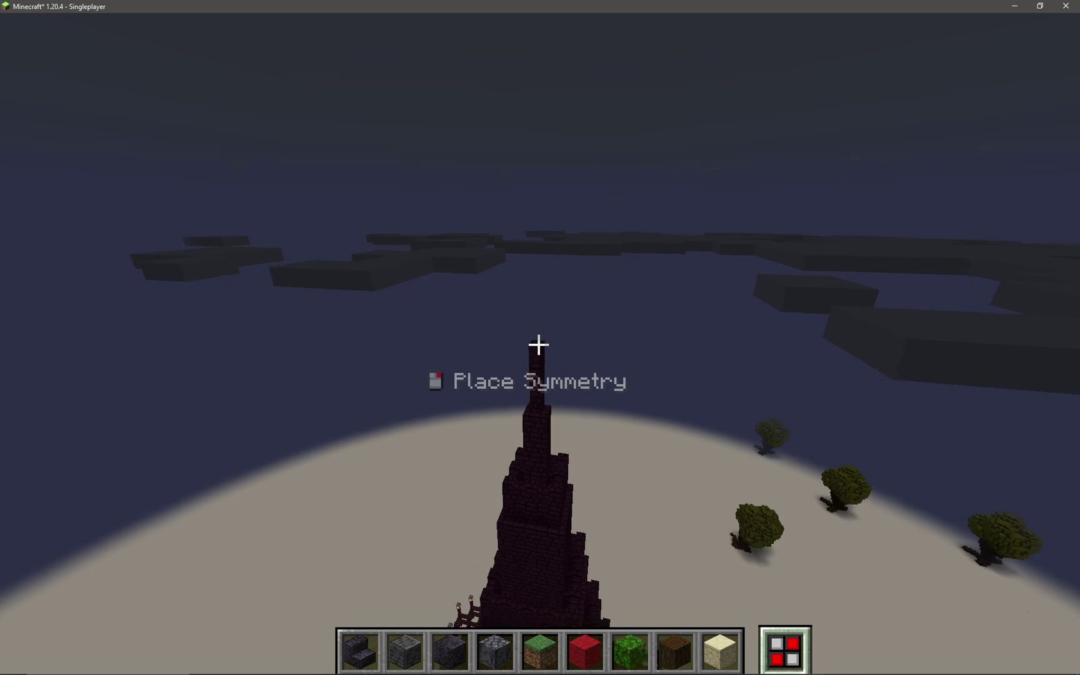
right_click(538, 345)
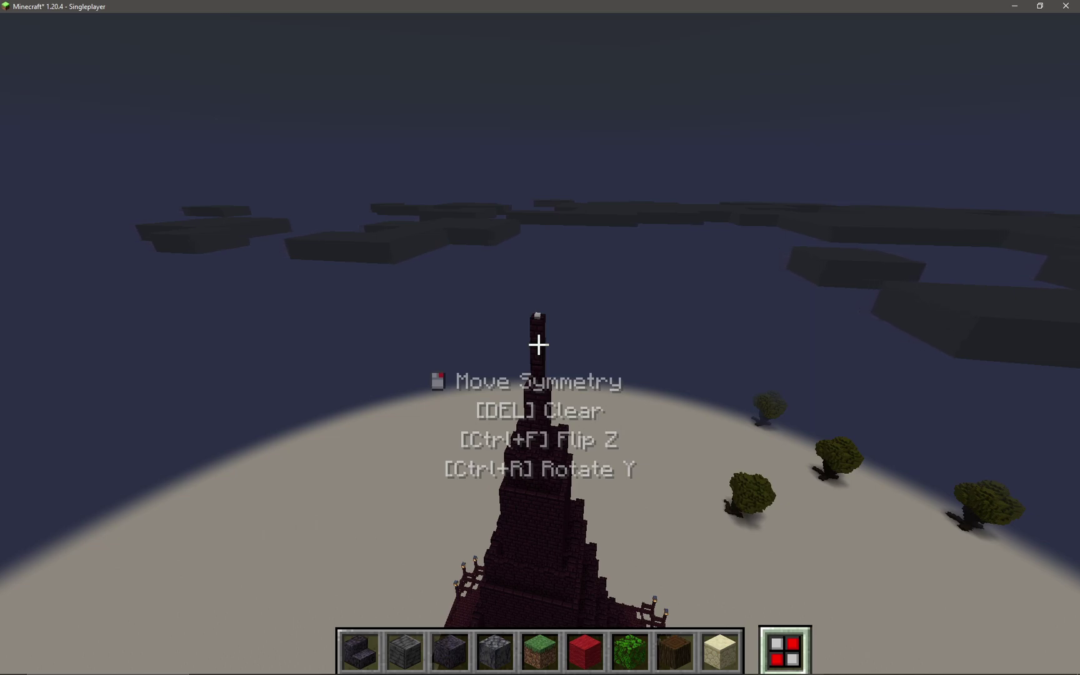
Fly around the spire's tip and turn on the Z flip for the symmetry point.
key("a")
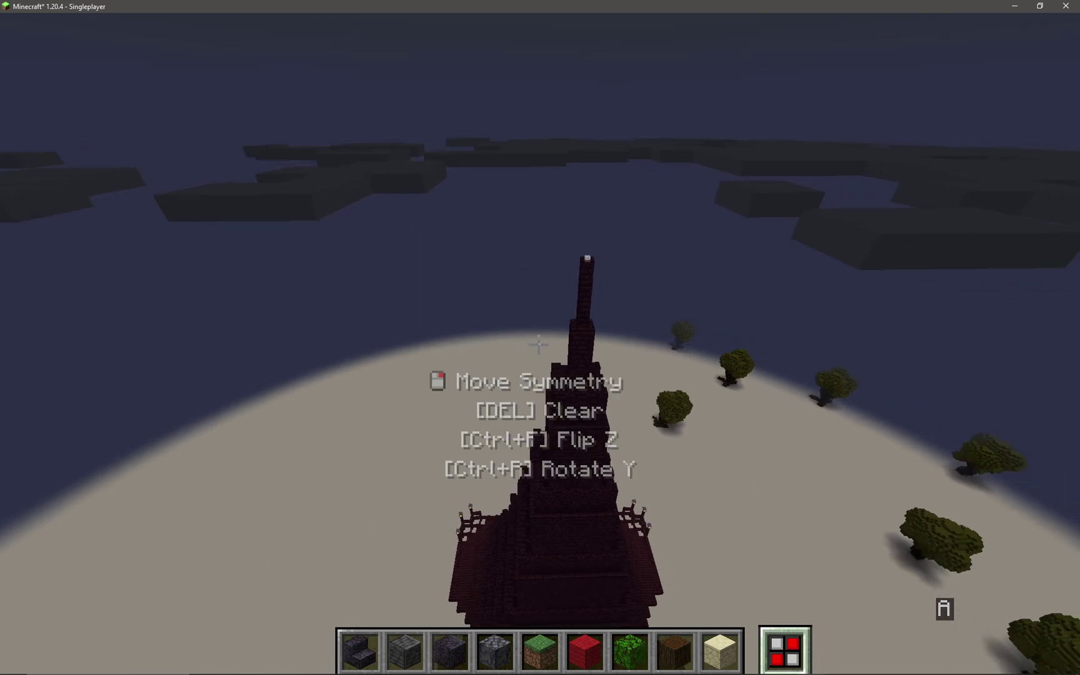
key("w")
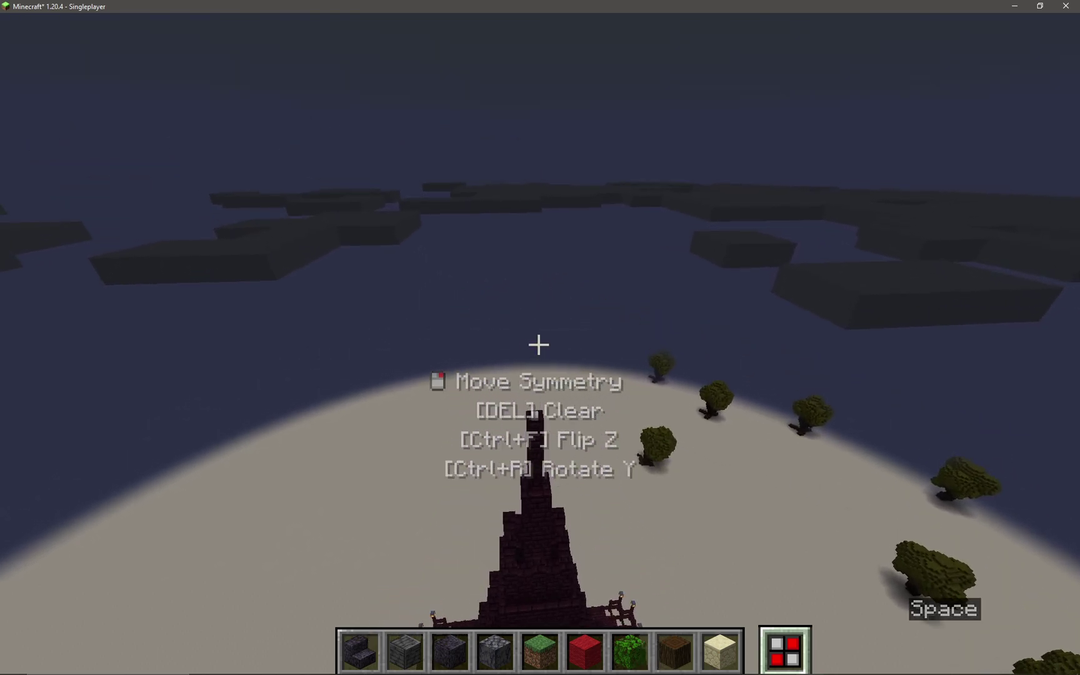
key("shift")
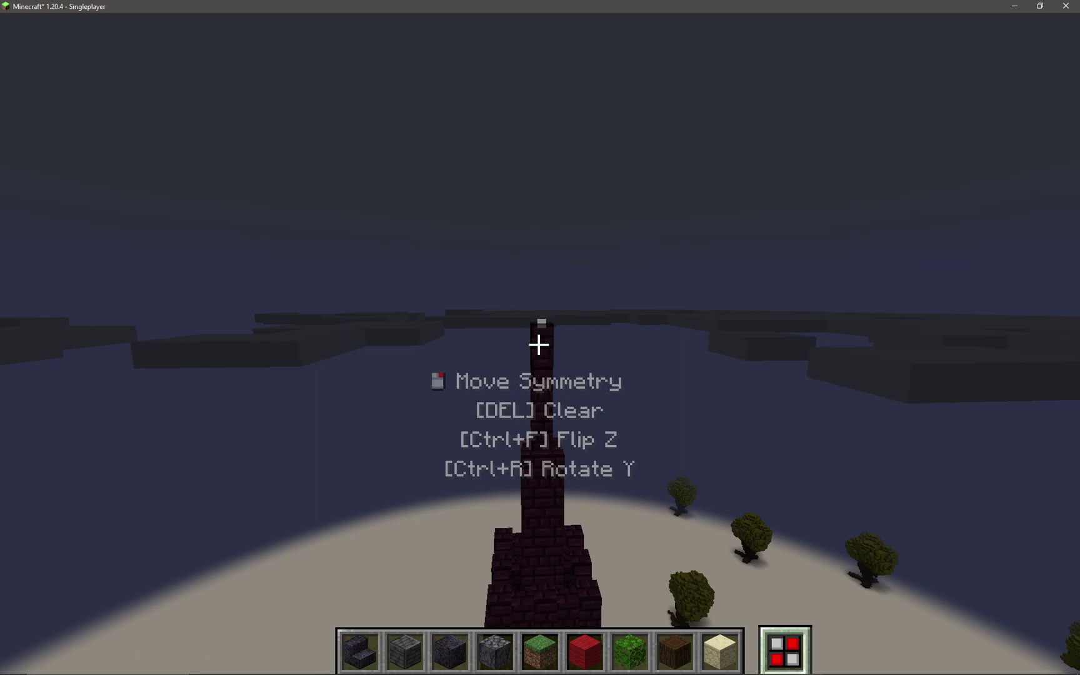
key("a")
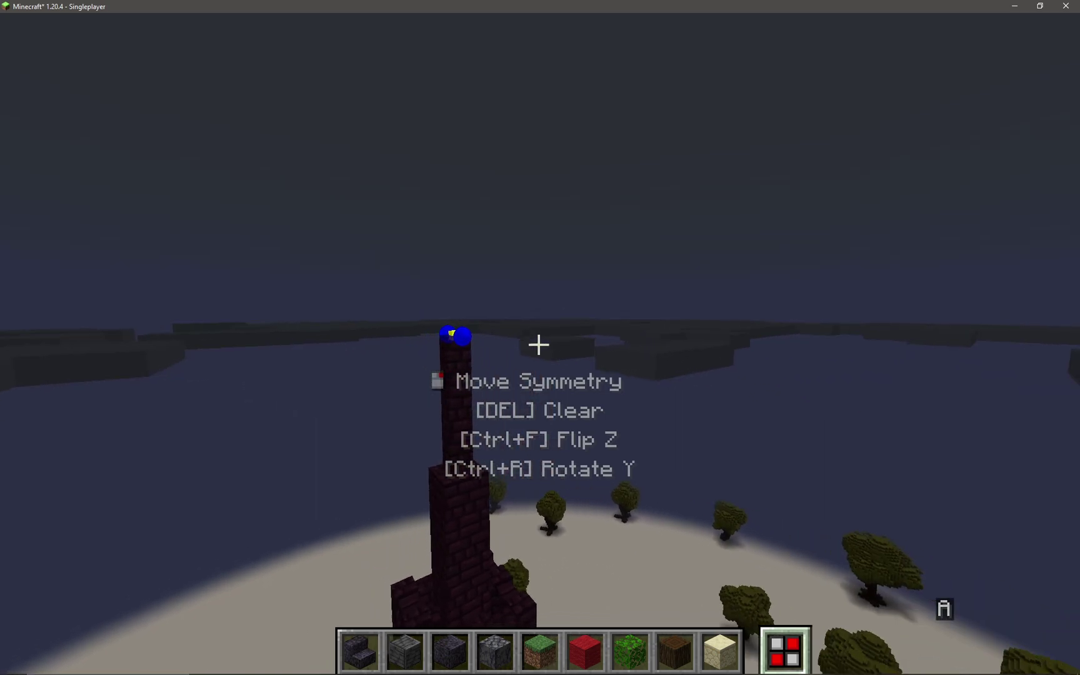
View the spire from its adjacent side and turn on the X flip for the symmetry point.
key("w")
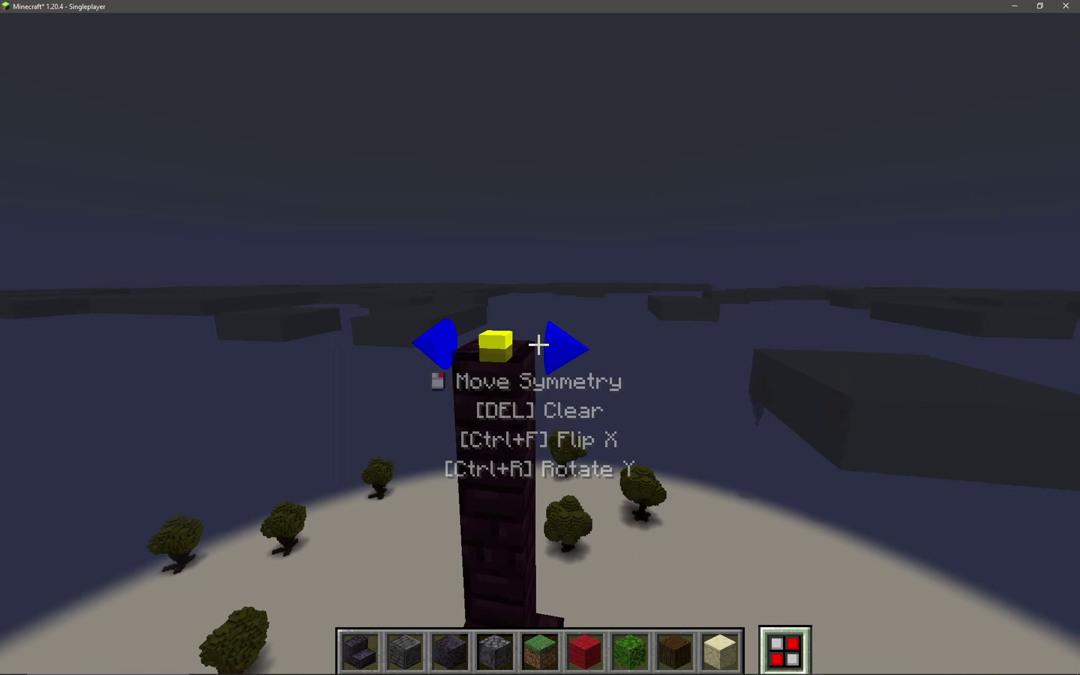
key("a")
key("d")
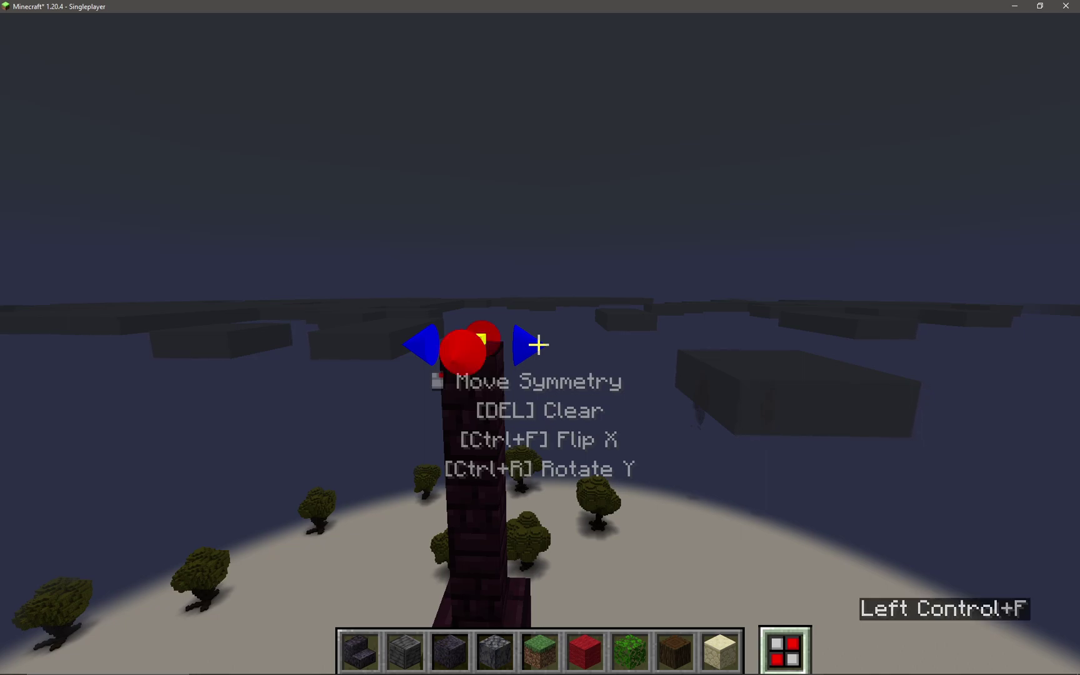
key("d")
key("s")
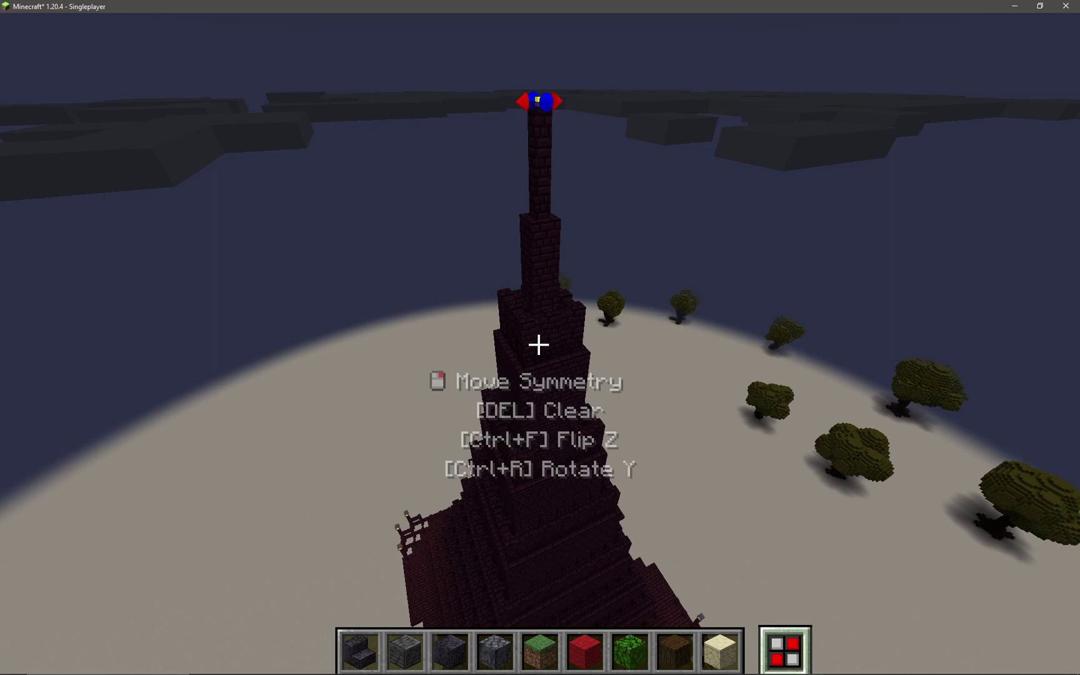
key("d")
mouse_move(538, 345)
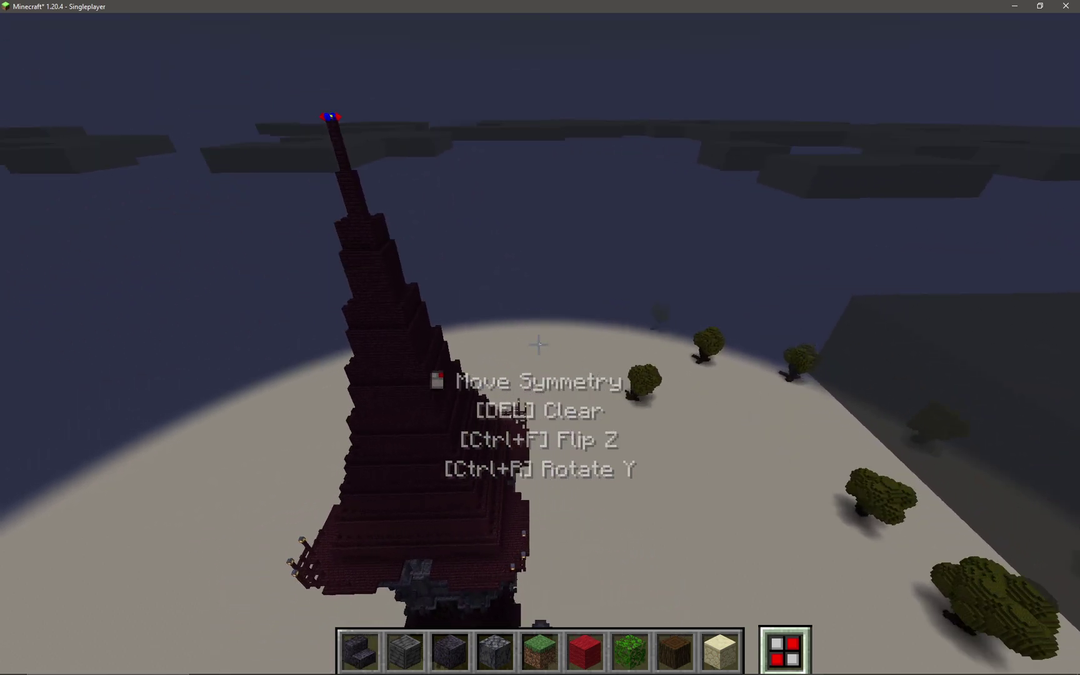
key("1")
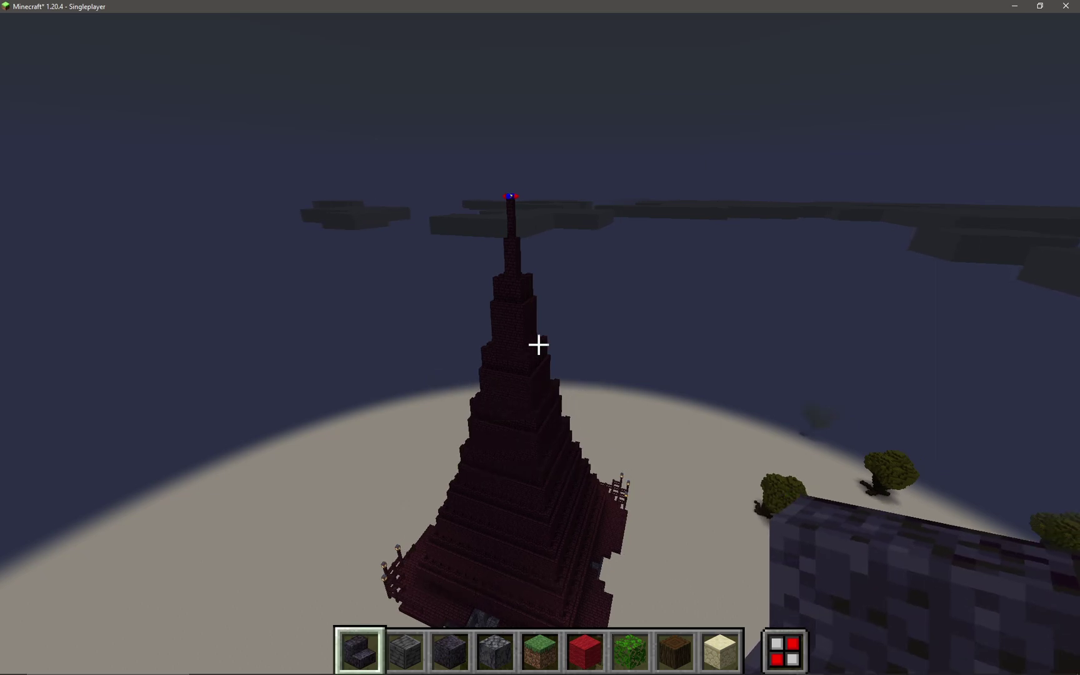
scroll(538, 344, "down", 6)
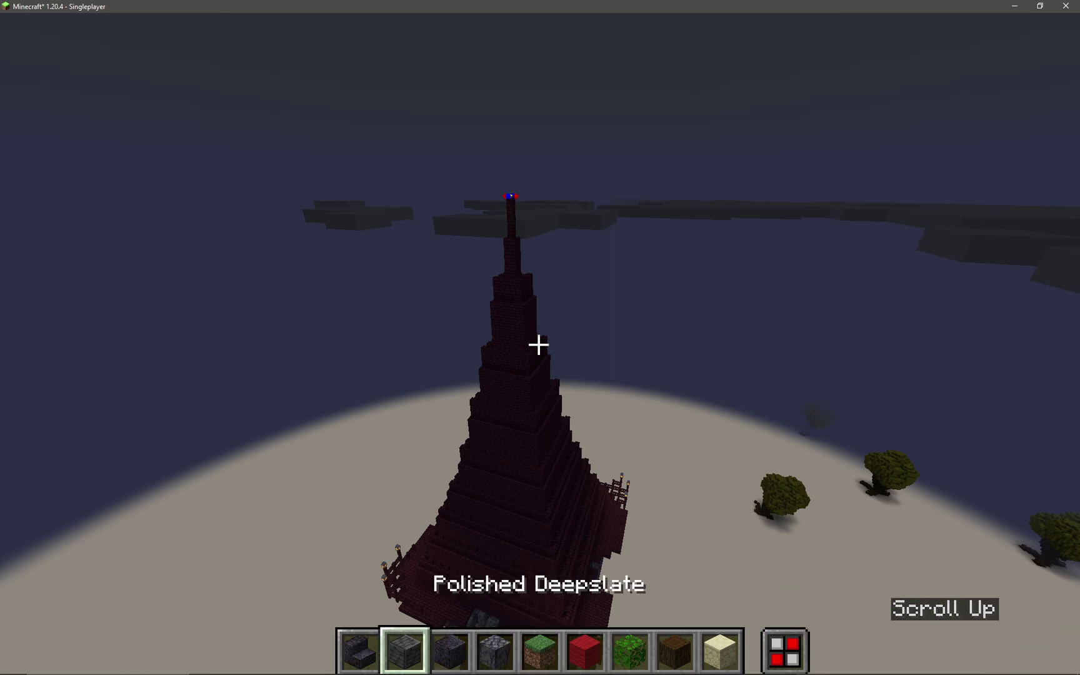
scroll(538, 344, "up", 1)
scroll(539, 345, "up", 1)
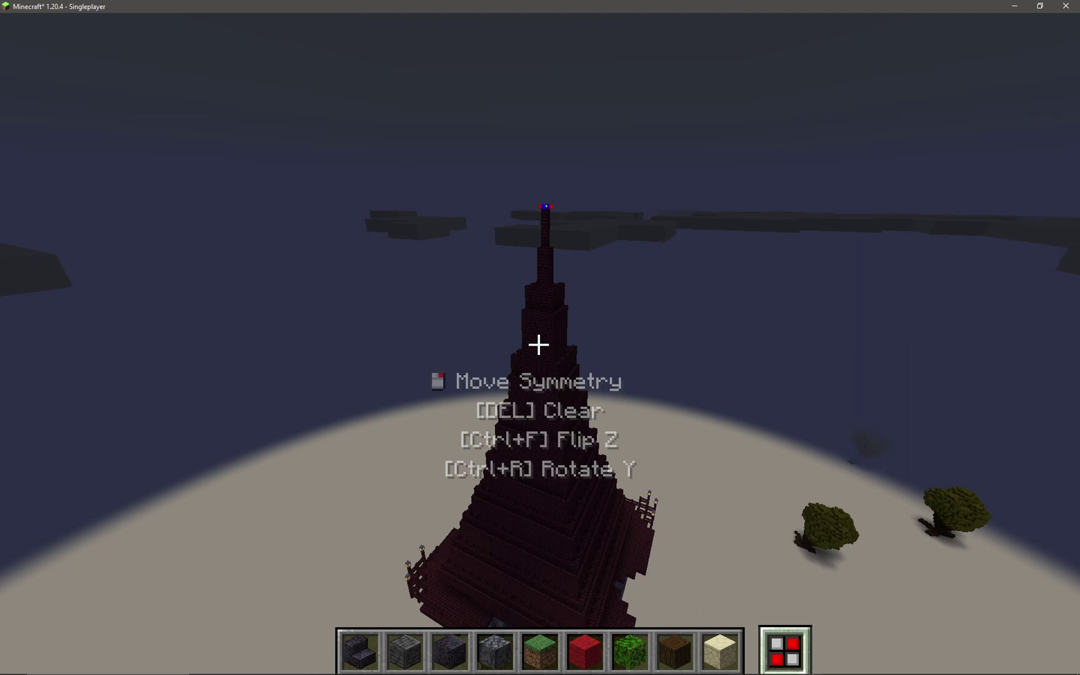
key("1")
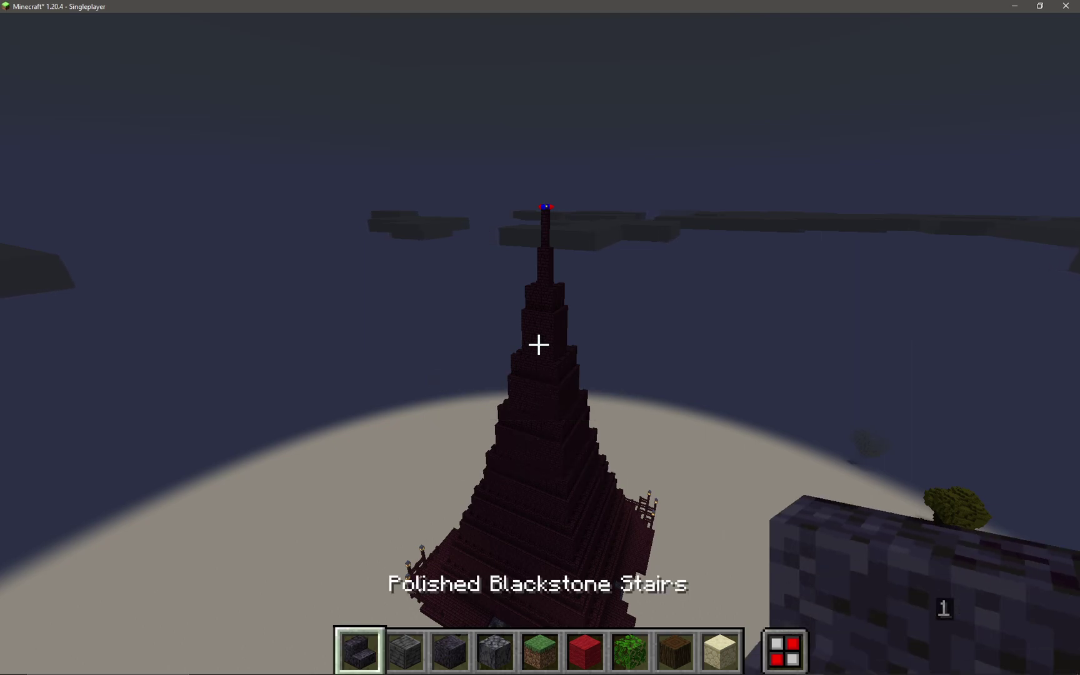
scroll(538, 344, "down", 1)
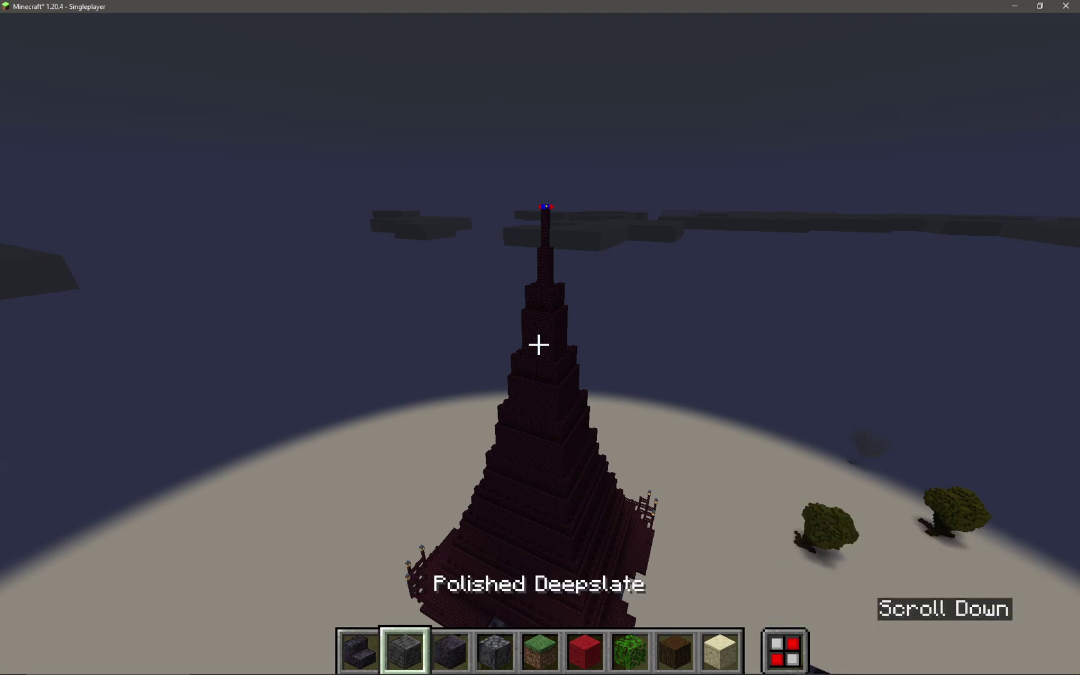
scroll(538, 344, "up", 2)
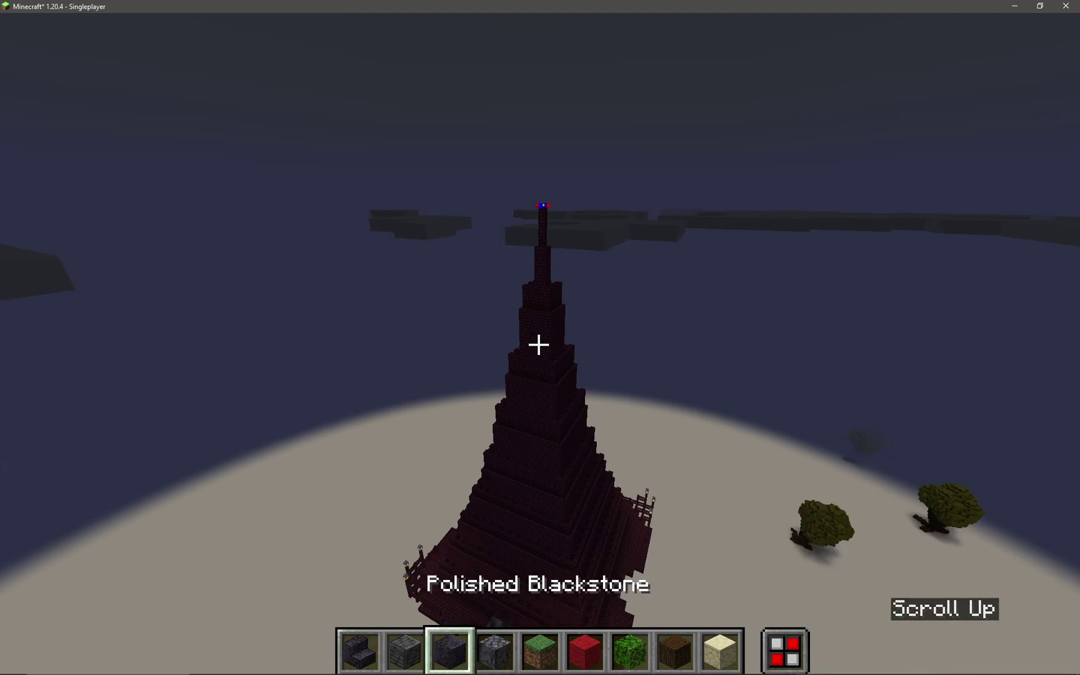
Choose Red Wool as the held block and fly down from the spire to the edge of the tower's base.
scroll(538, 343, "down", 1)
scroll(538, 344, "up", 4)
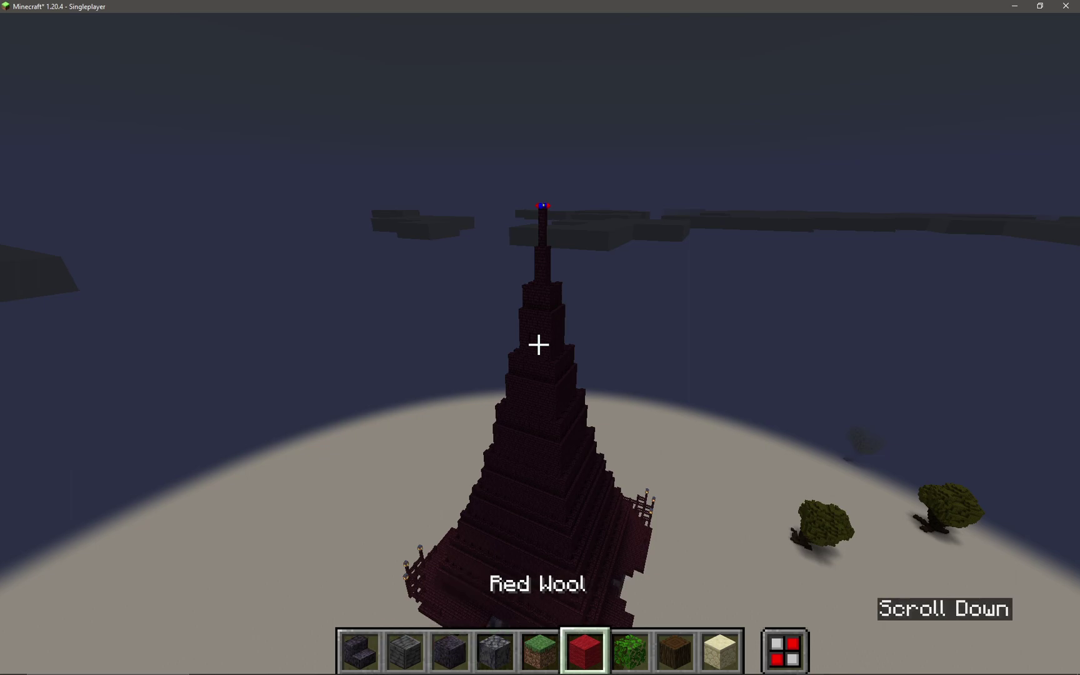
scroll(538, 344, "down", 3)
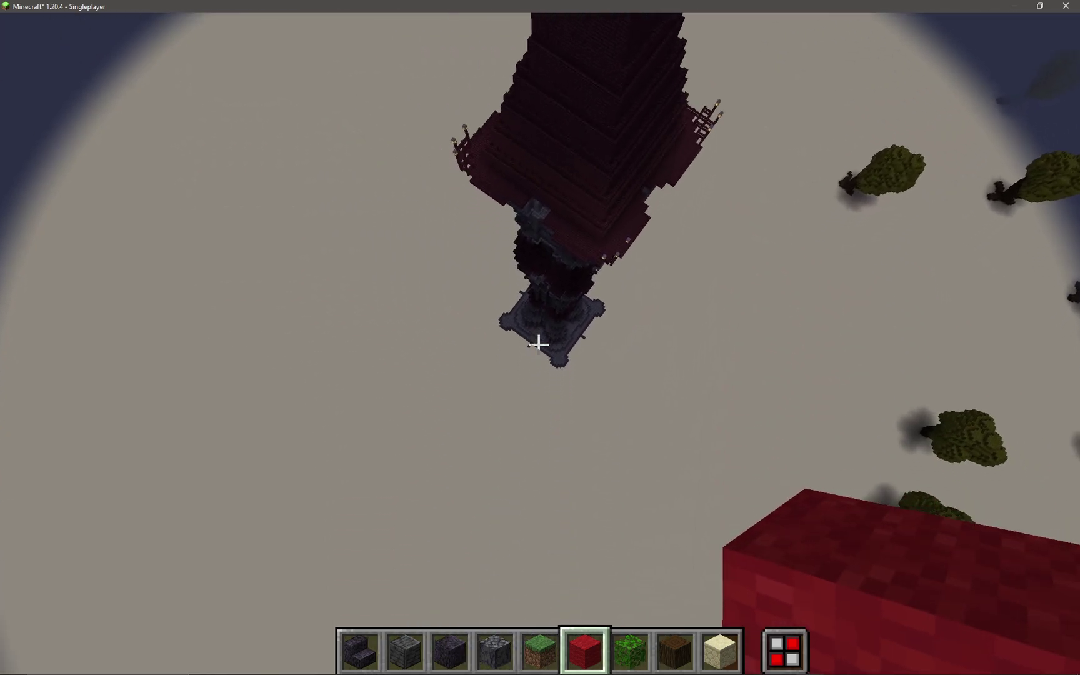
key("w")
key("shift")
key("shift+s")
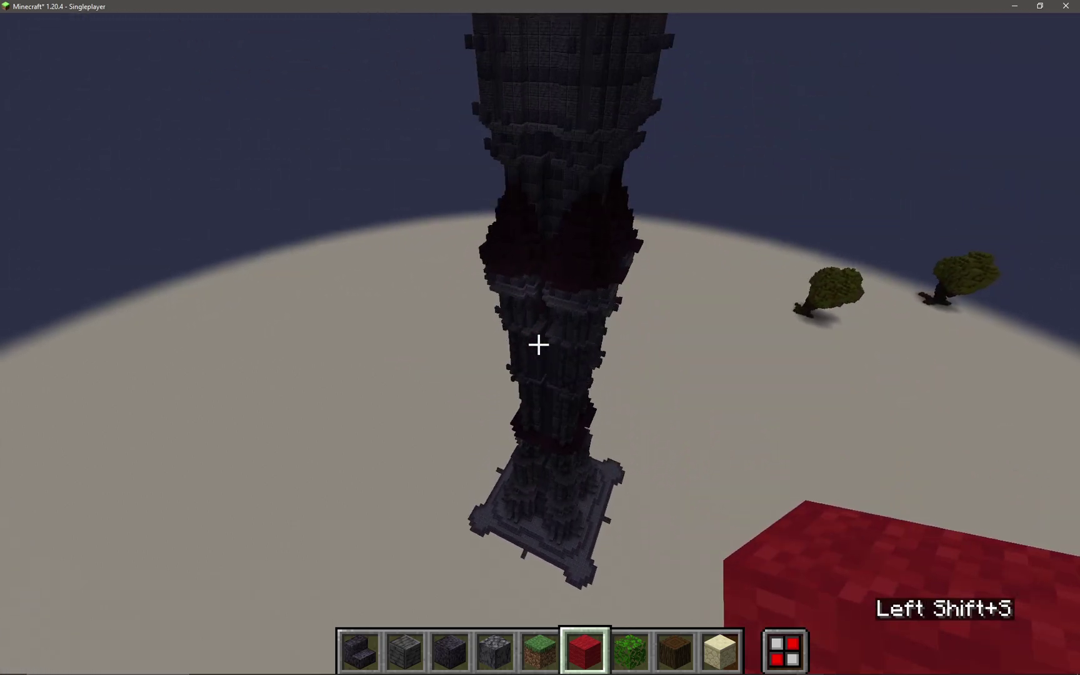
key("shift+w")
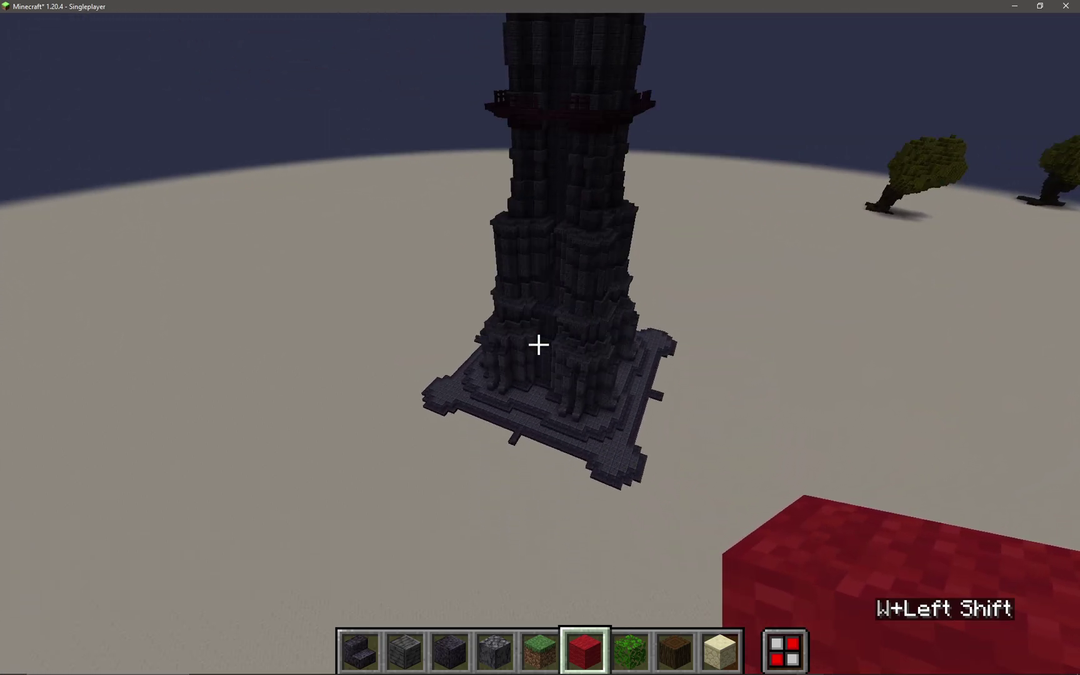
key("d")
key("a")
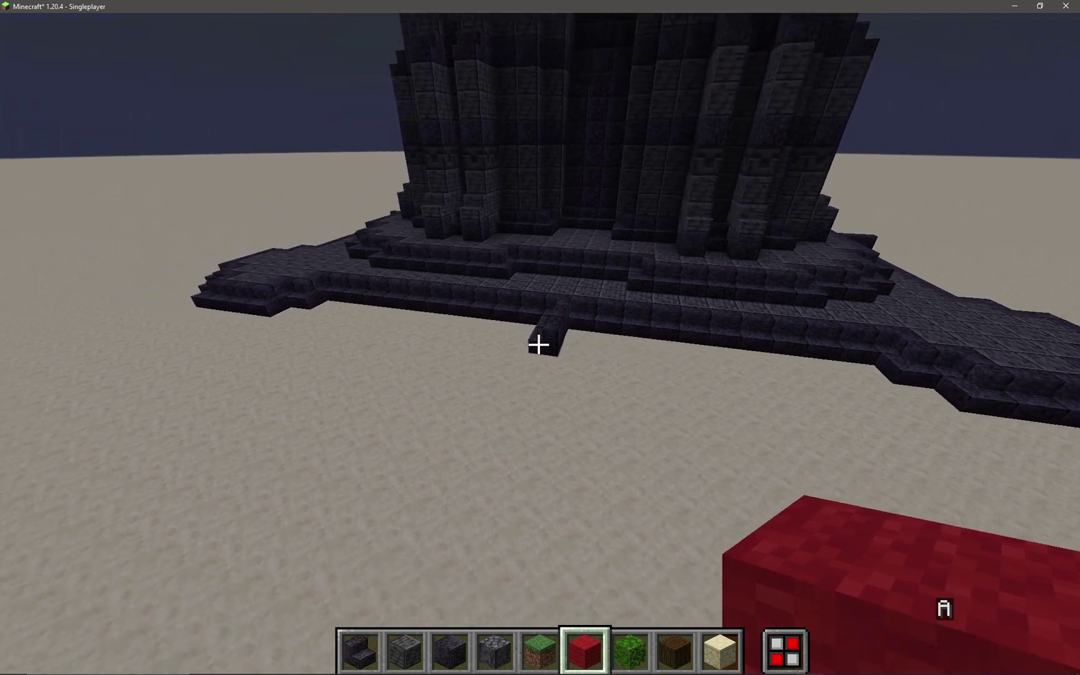
Break the outer blocks of the blackstone stubs protruding from the middle of two adjacent sides of the base.
key("space")
key("a")
key("w")
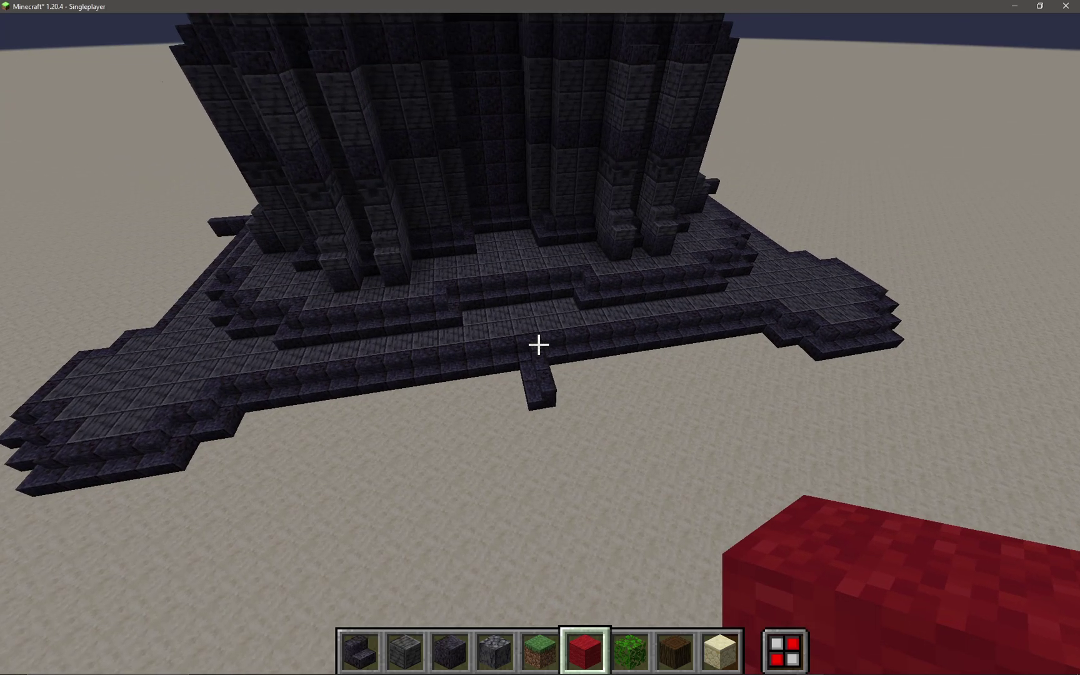
left_click(537, 344)
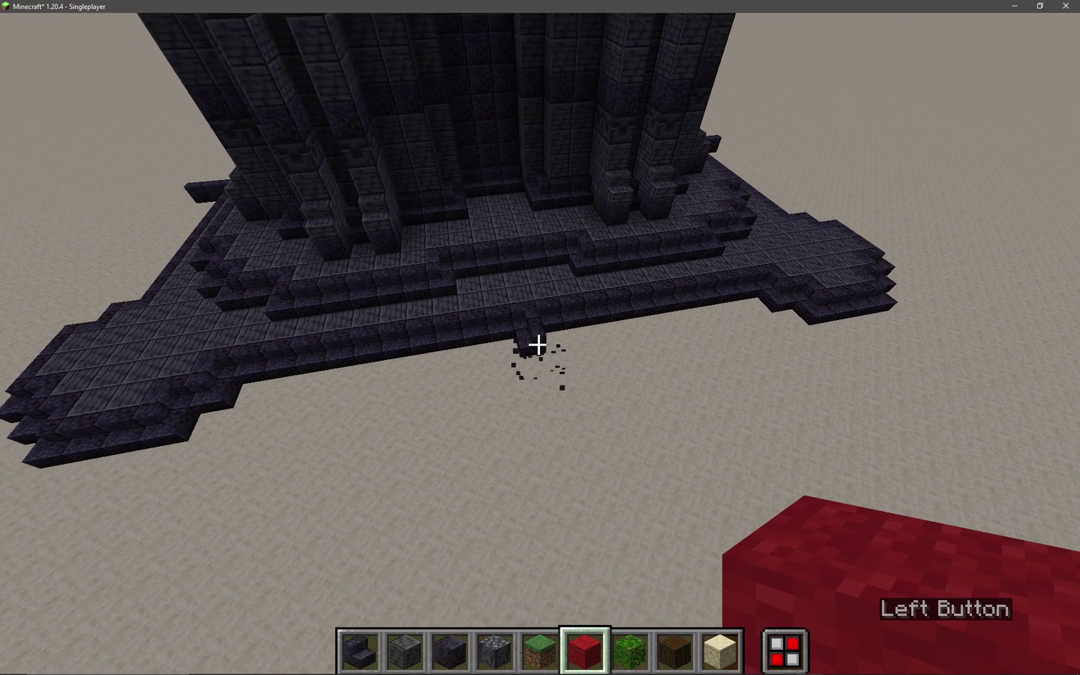
key("a")
key("w")
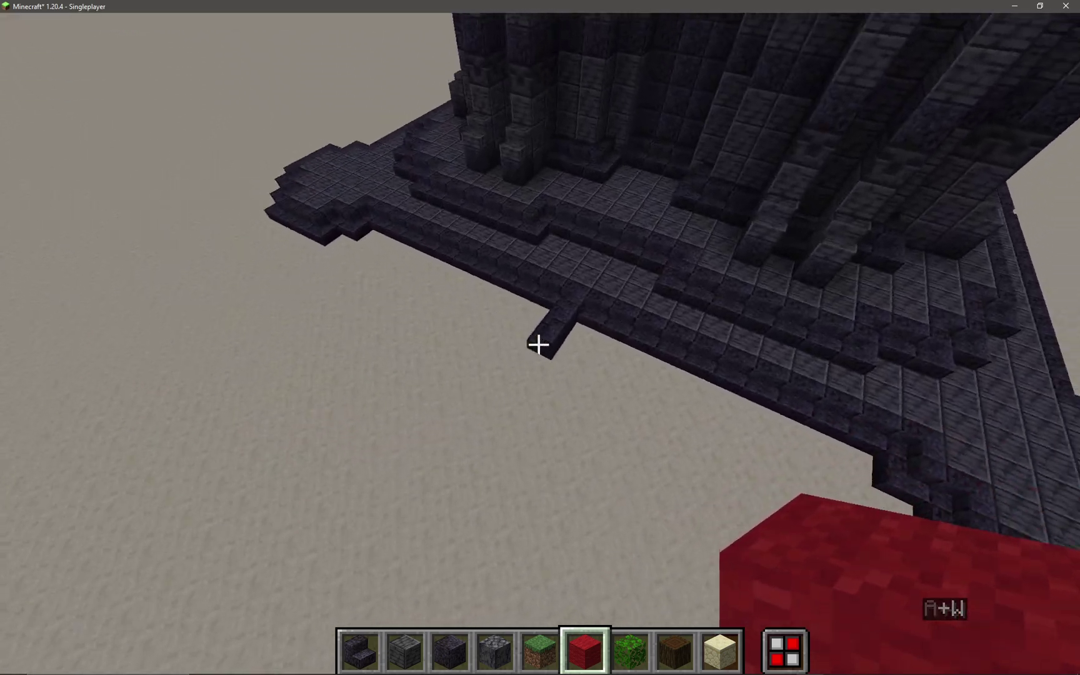
left_click(538, 344)
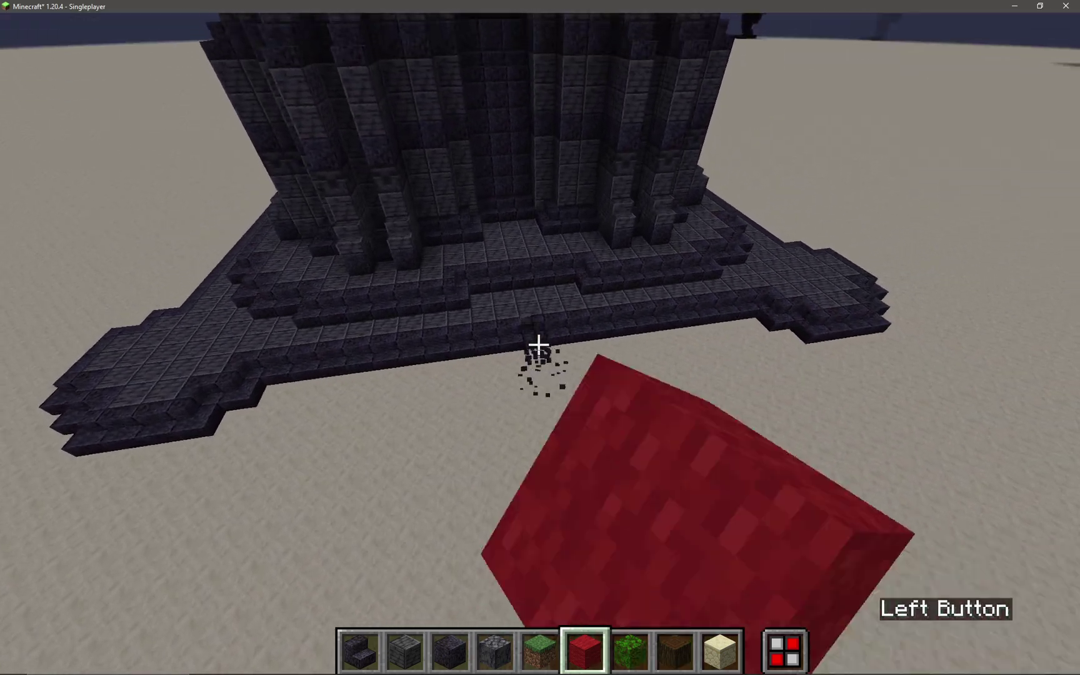
Fly around the base's corner and break the middle block of one side's lowest step.
key("d")
key("w")
key("a")
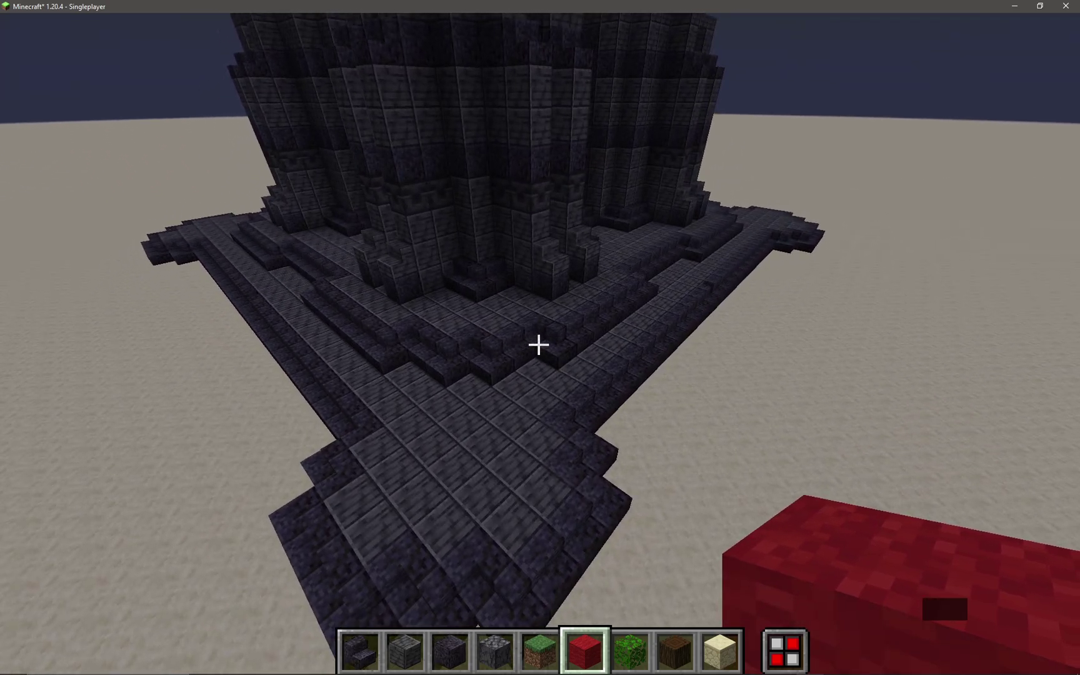
key("a")
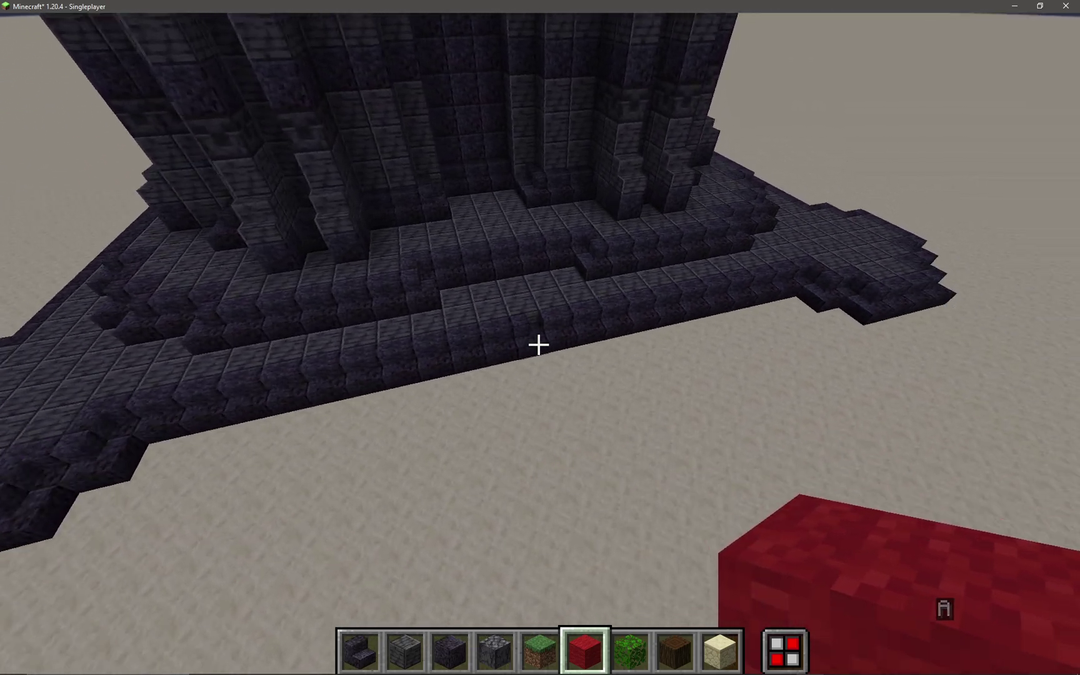
key("shift")
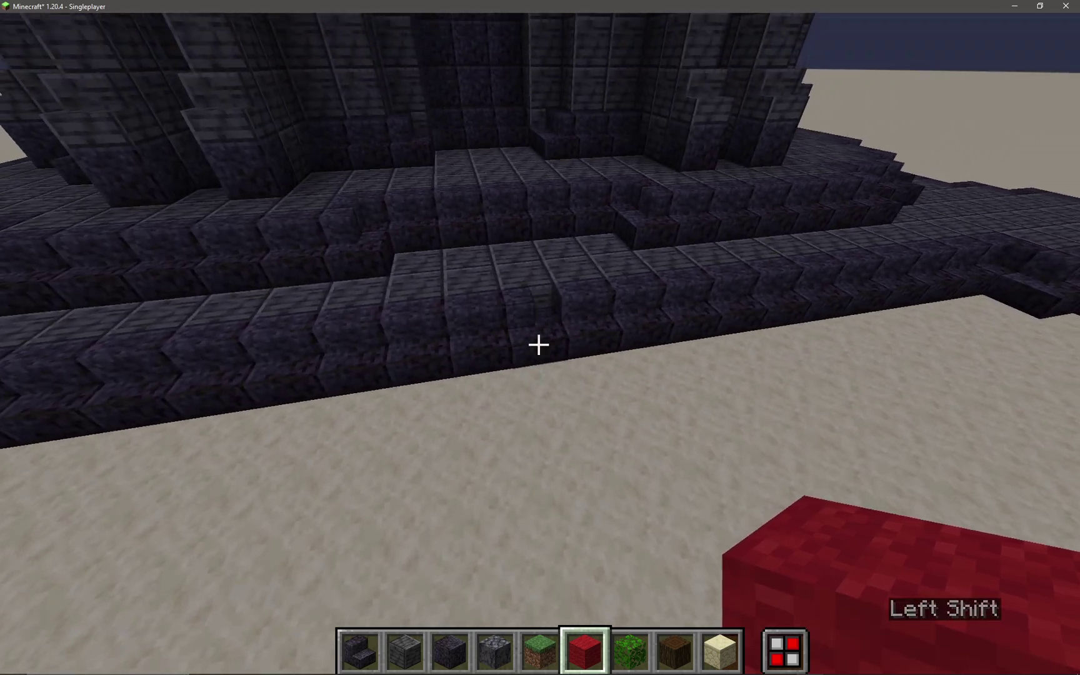
key("w")
left_click(538, 344)
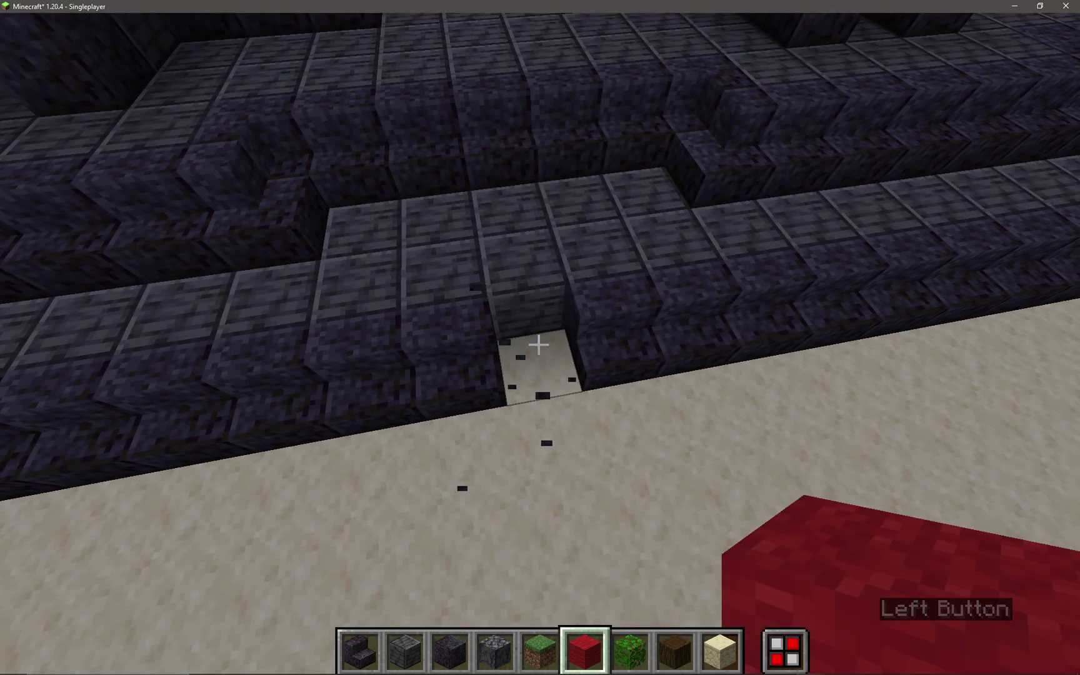
Bring up the Setup Symmetry tool again and fly up to the spire to check its symmetry point.
scroll(538, 344, "up", 4)
scroll(537, 344, "down", 1)
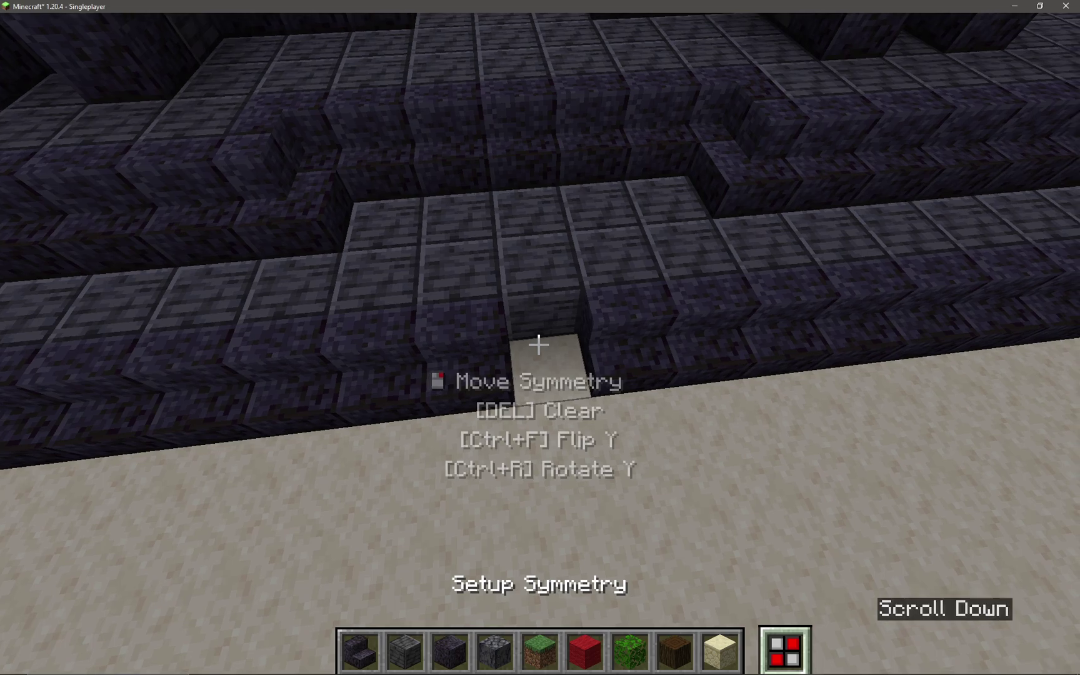
key("s")
key("space")
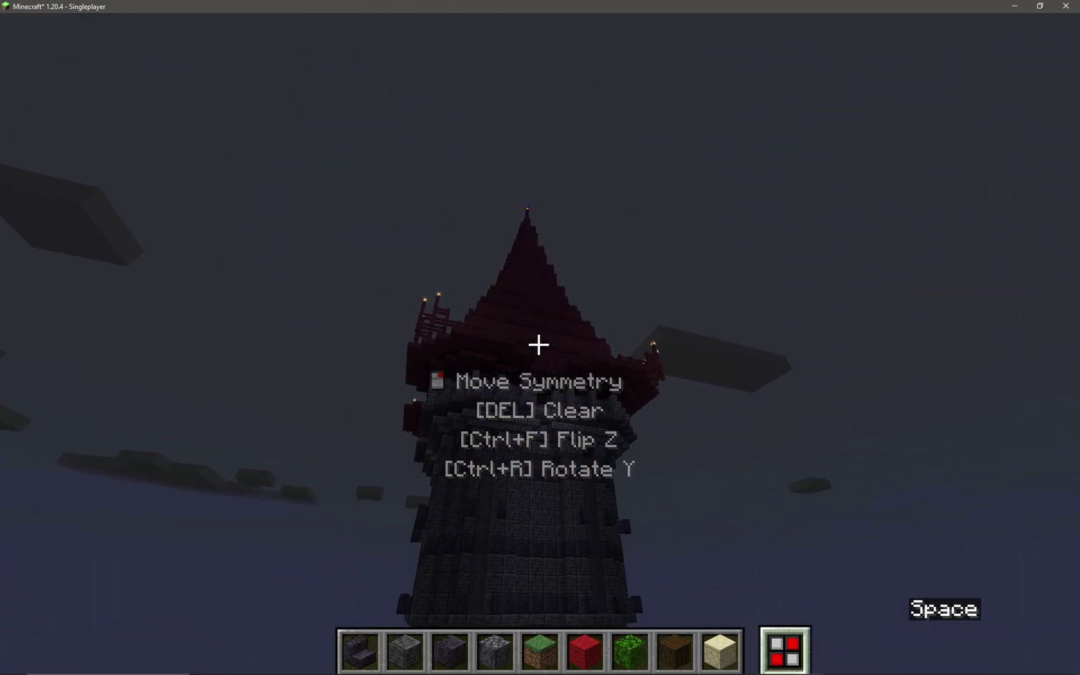
key("w")
key("s")
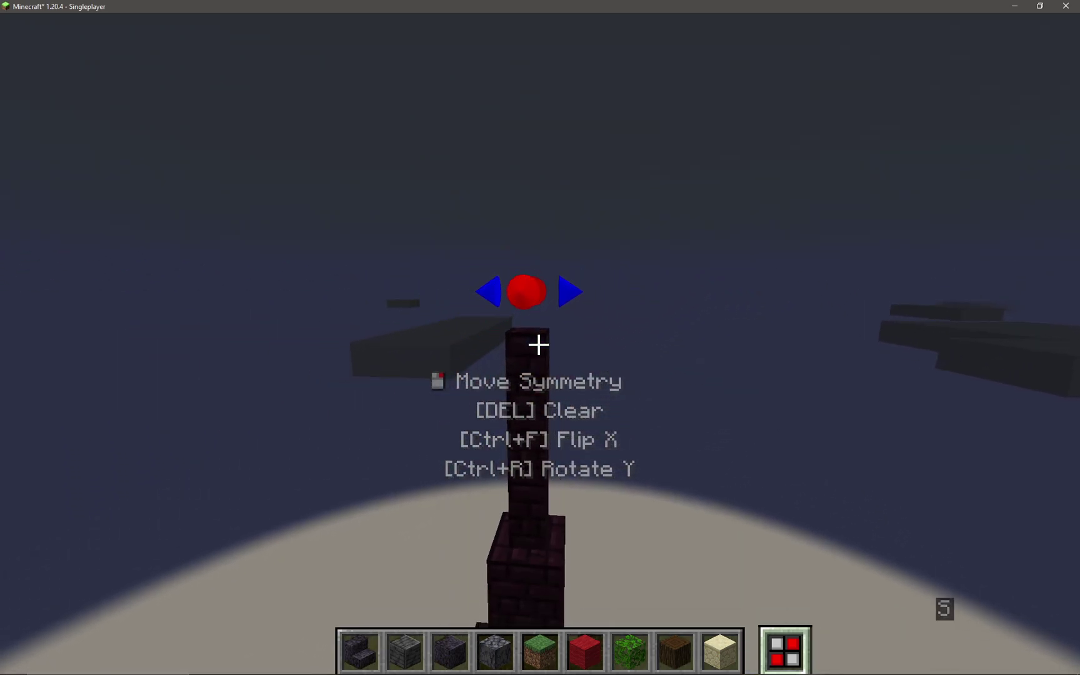
Return to the base with the blackstone stairs and fill the gap in the middle of the lowest step.
key("w")
key("d")
key("shift")
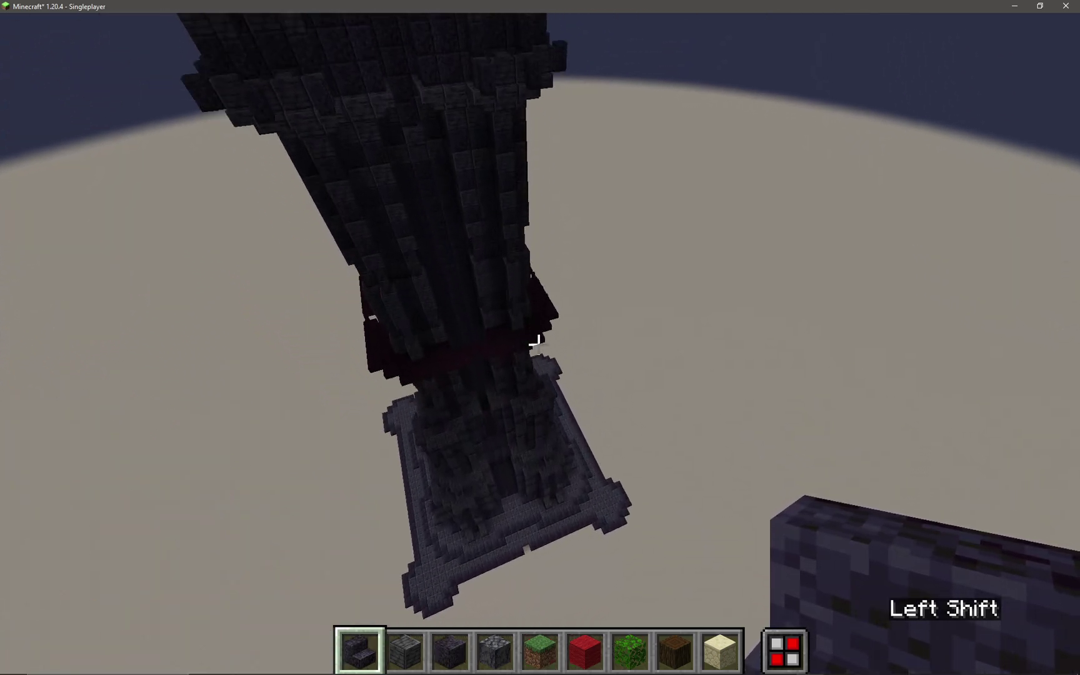
key("w")
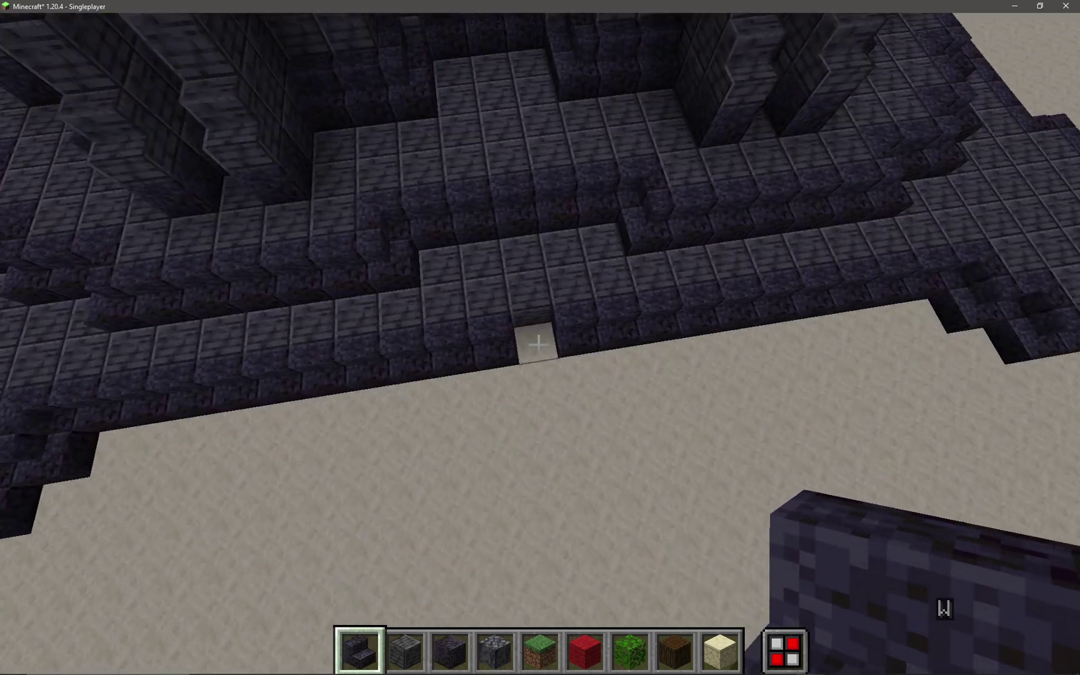
right_click(538, 344)
Break the surplus stair at the middle of the adjacent side's steps and check the edge around it.
key("a")
key("w")
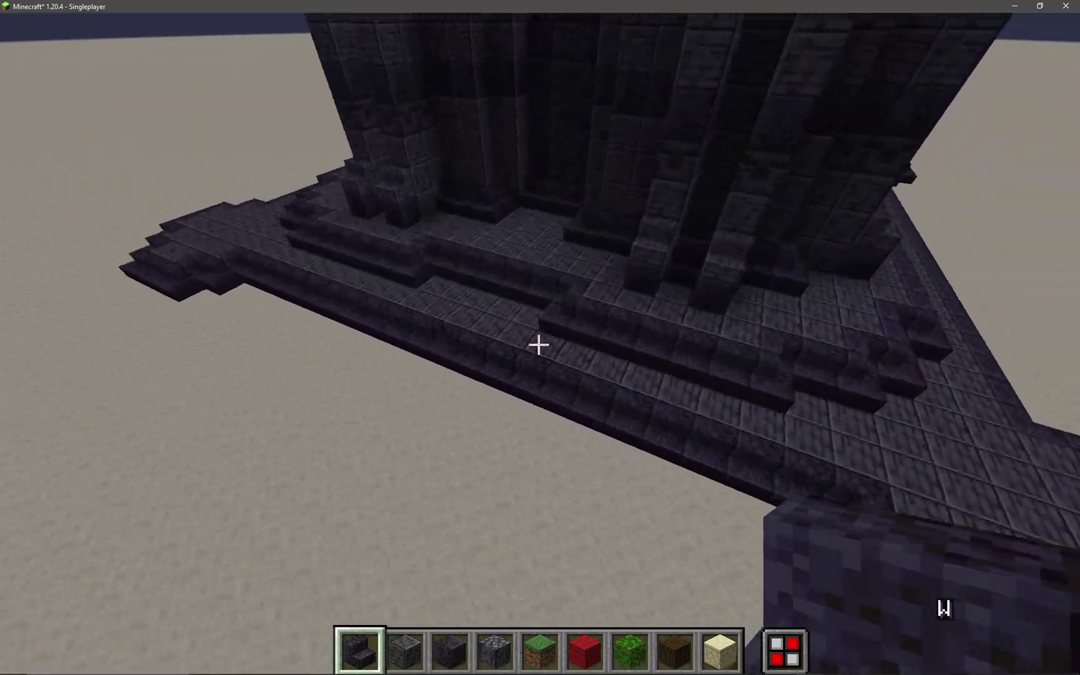
key("shift")
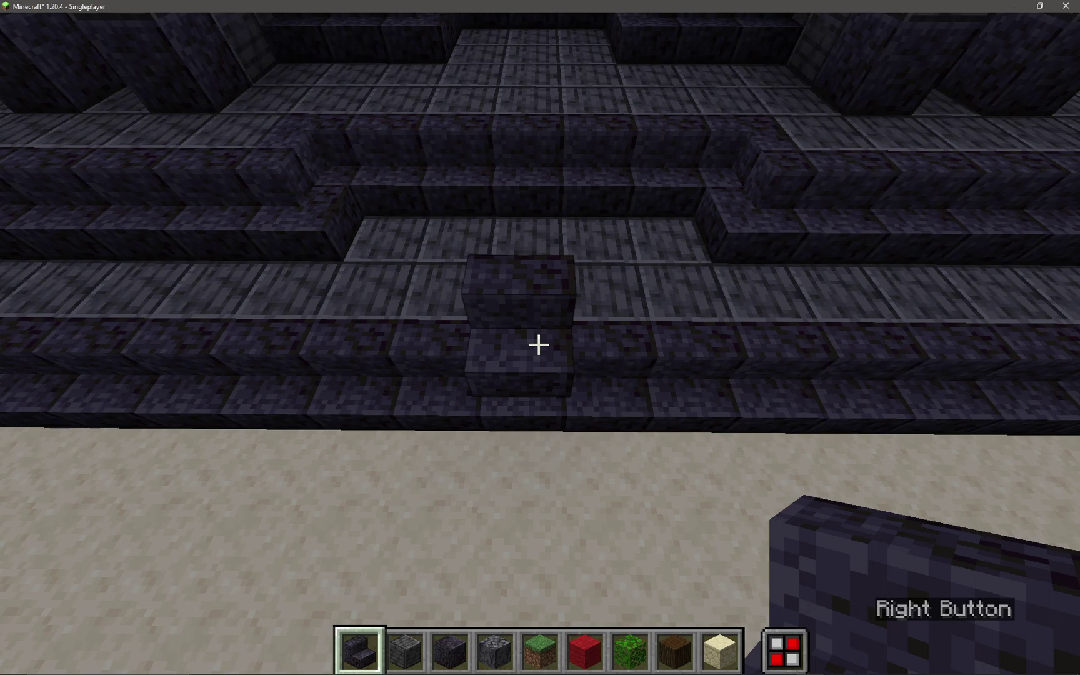
left_click(538, 345)
key("a")
key("w")
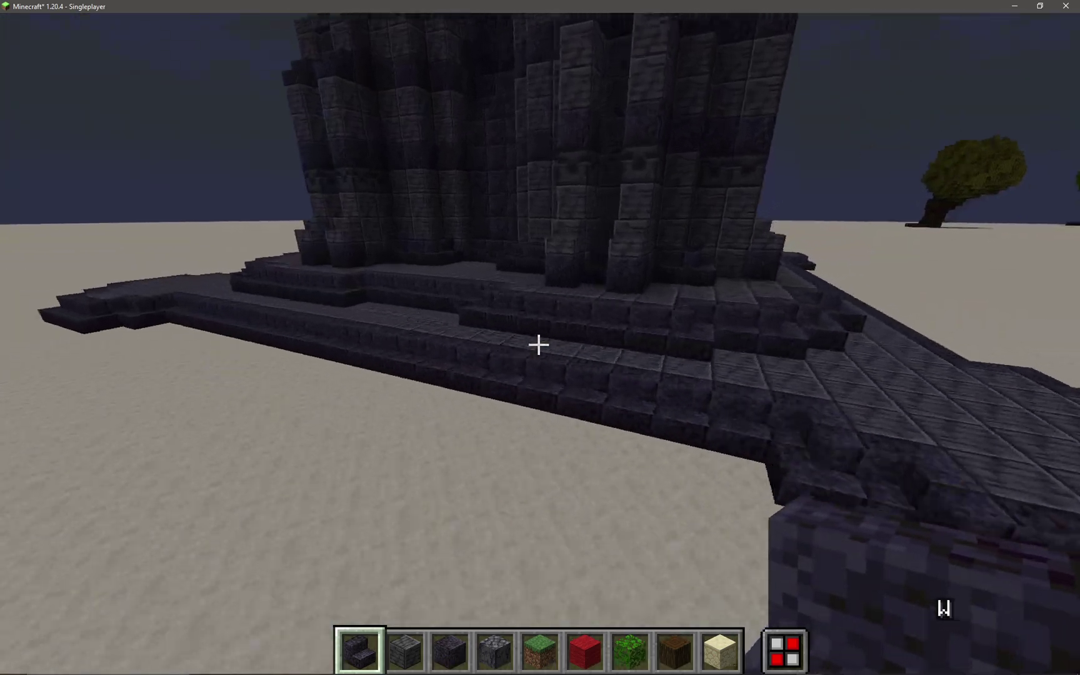
key("a")
key("w")
key("s+d")
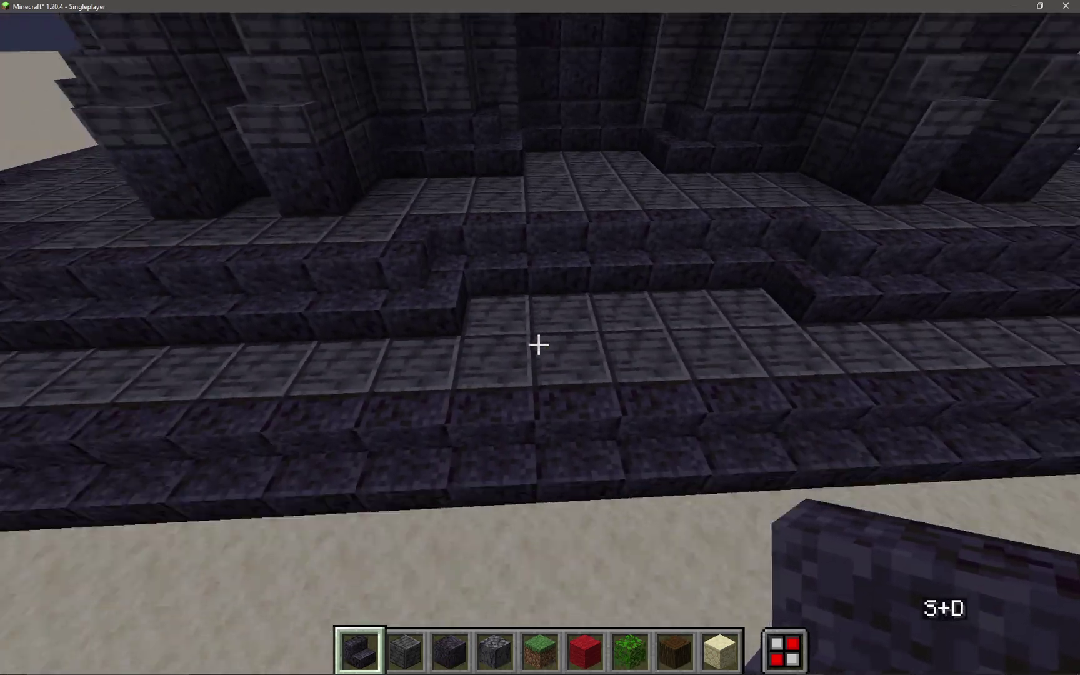
Place two Red Wool blocks at the tip of one corner platform of the base and view the mirrored corners.
key("w")
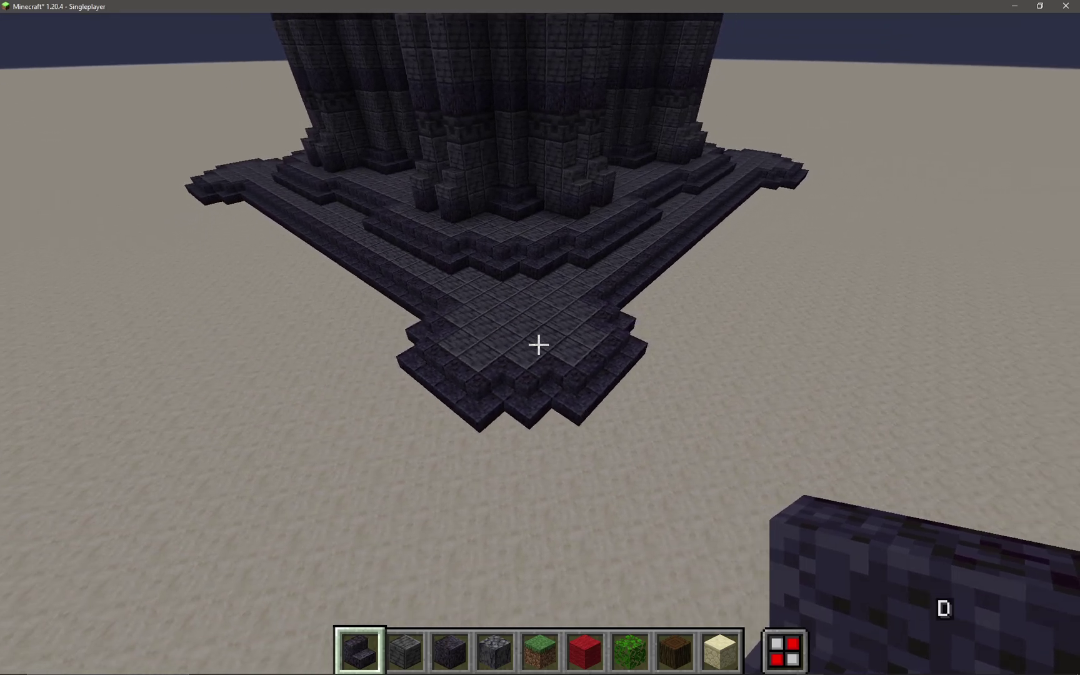
key("d")
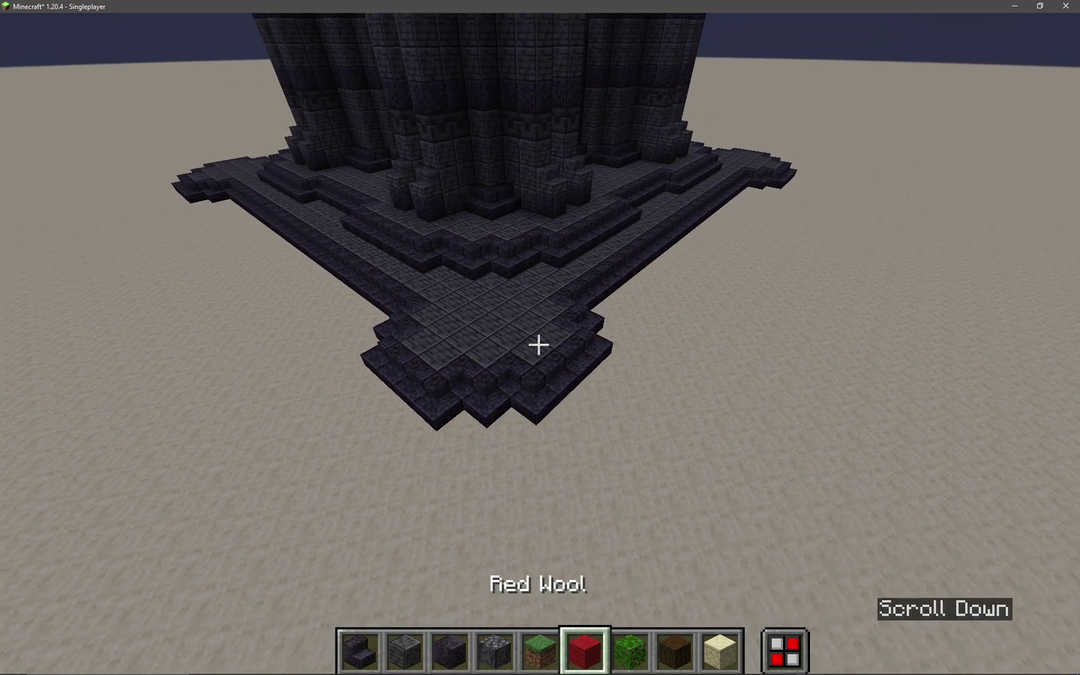
right_click(538, 344)
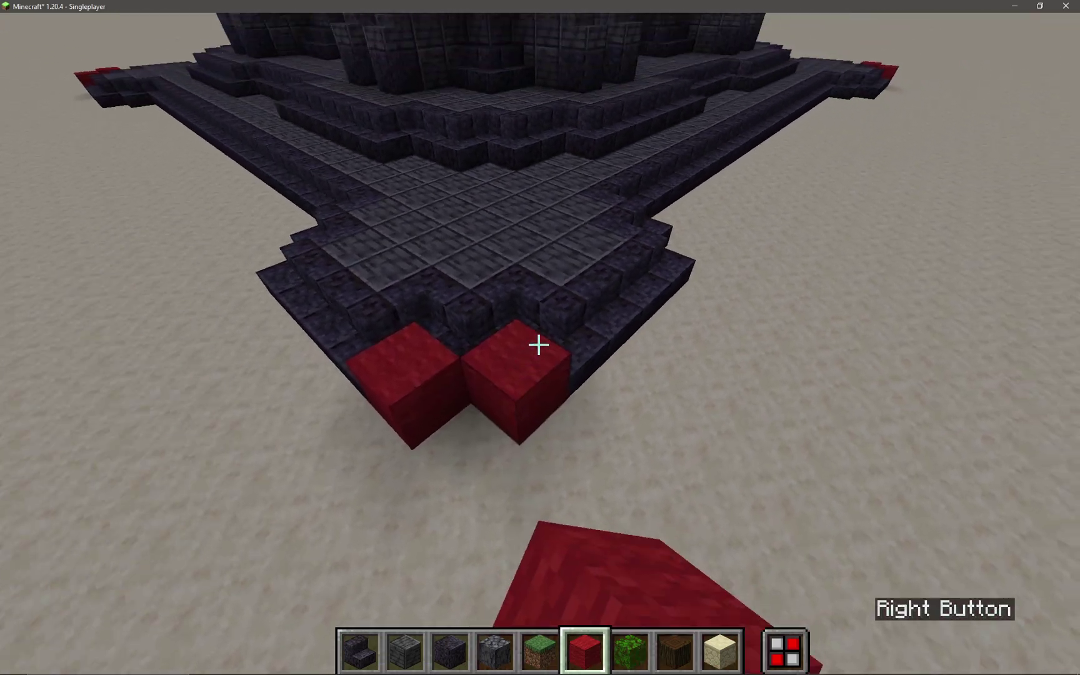
key("s")
key("space+d")
key("a")
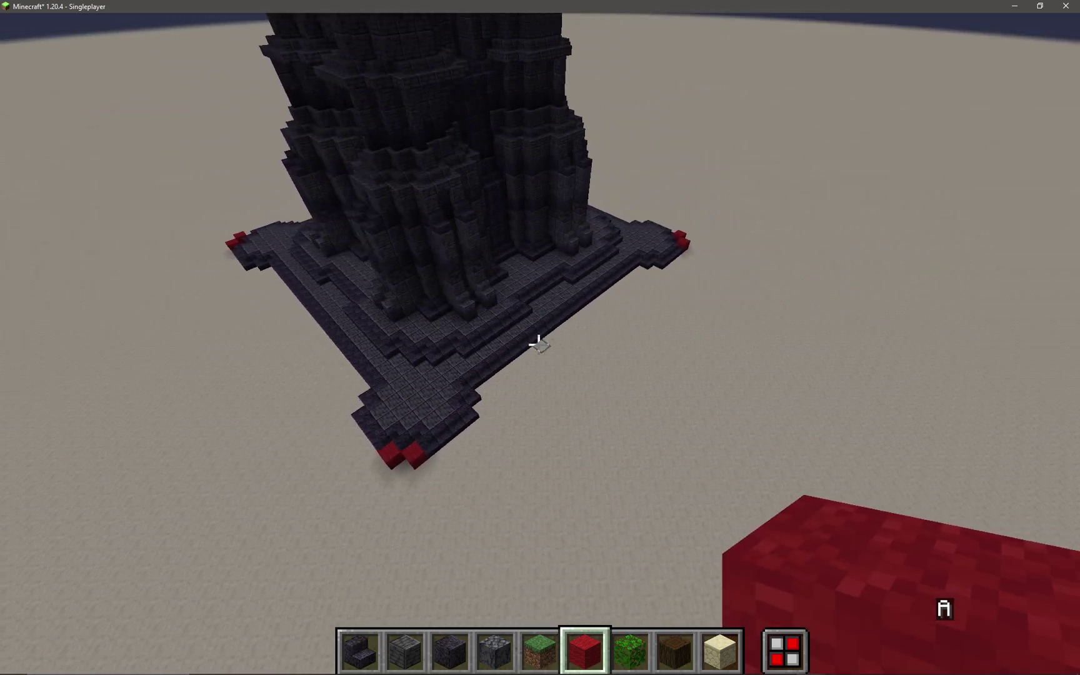
Stack a Red Wool pillar in the notch between the two red blocks at the corner's tip.
key("shift")
key("w")
key("d")
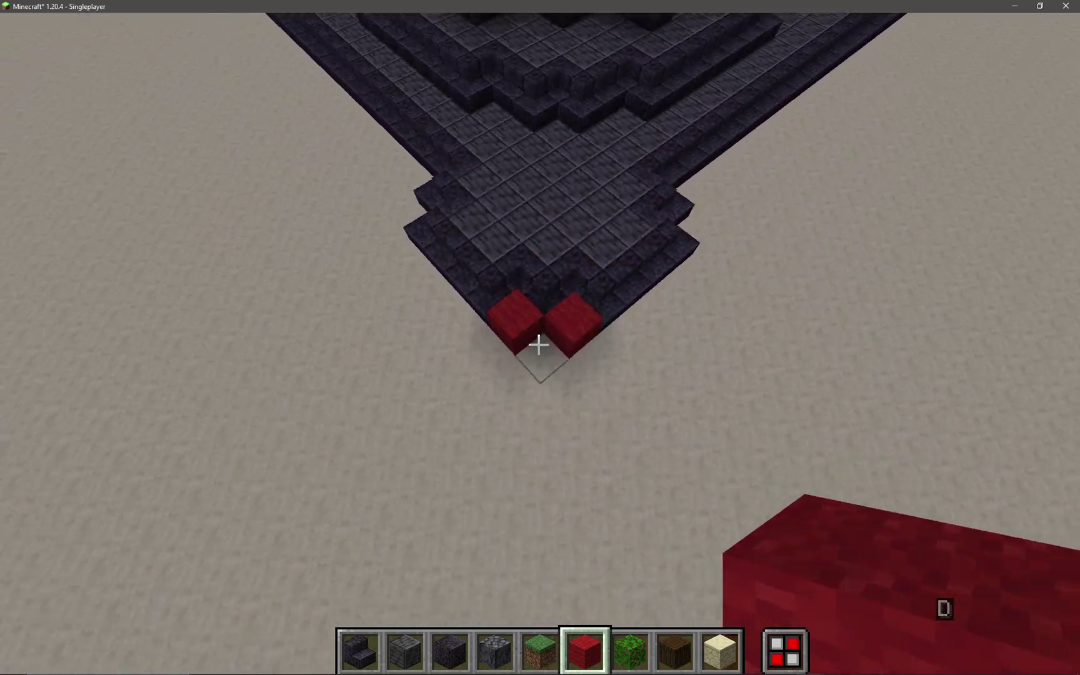
right_click(539, 344)
right_click(539, 344)
right_click(539, 344)
key("s")
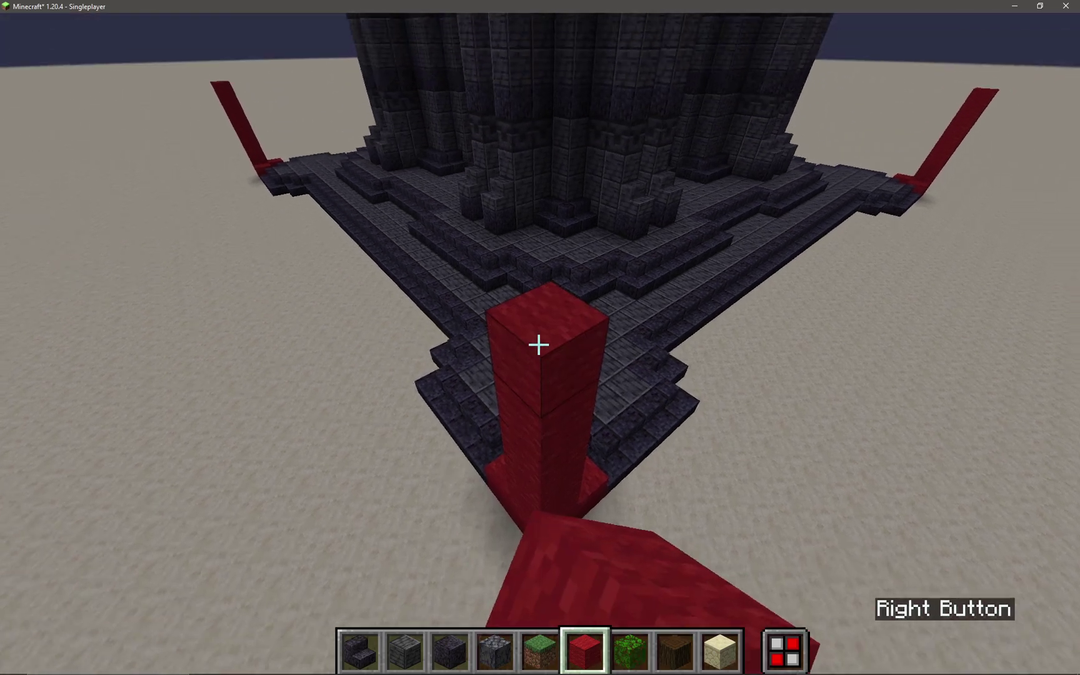
Fly around the base and examine the mirrored Red Wool pillars at its corners.
key("d")
key("space")
key("a")
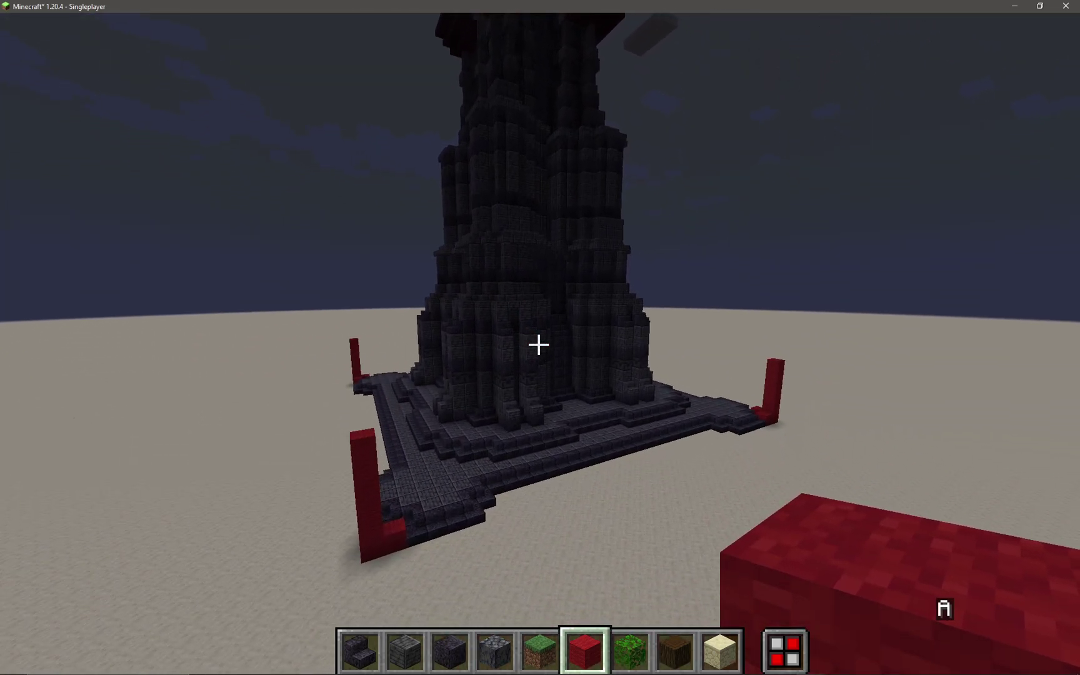
key("d")
key("w")
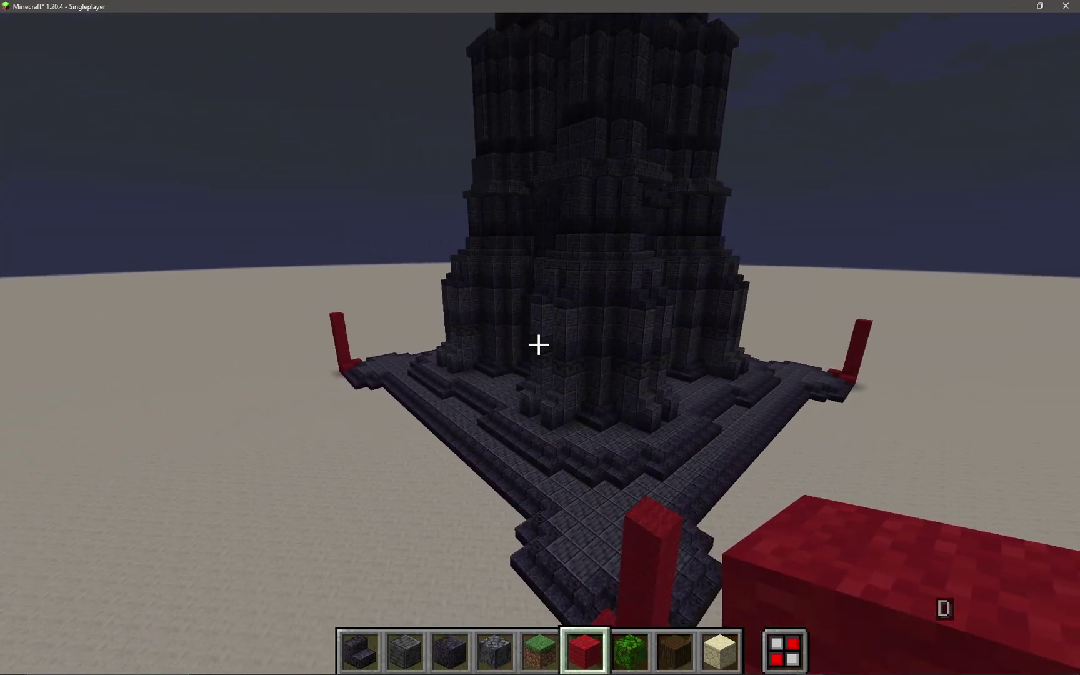
key("a")
key("w")
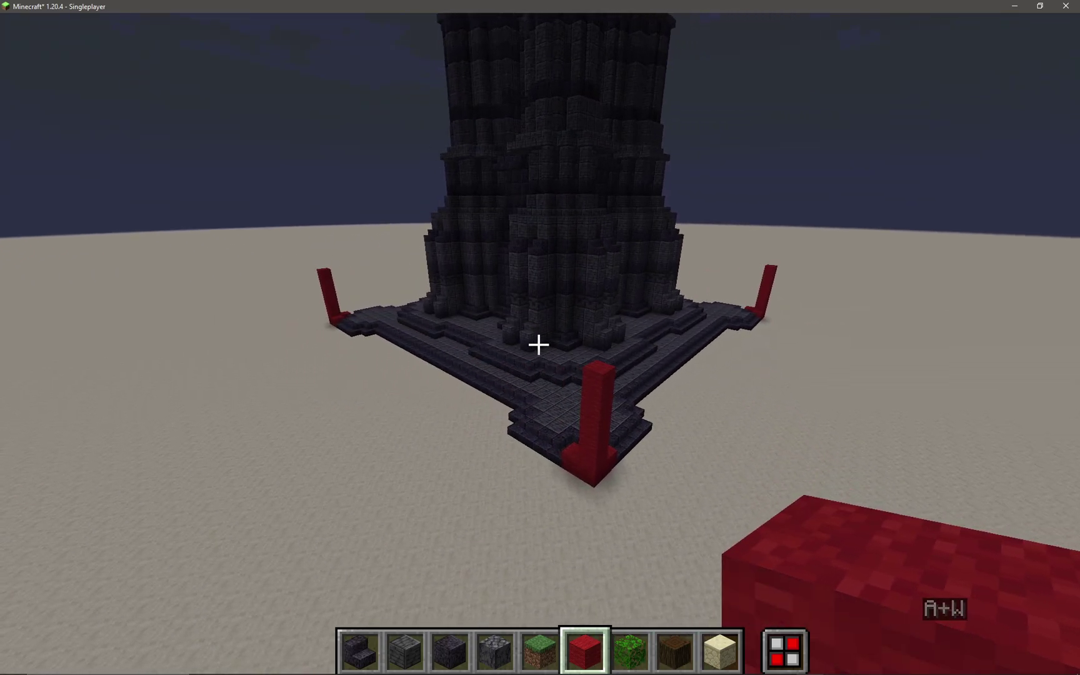